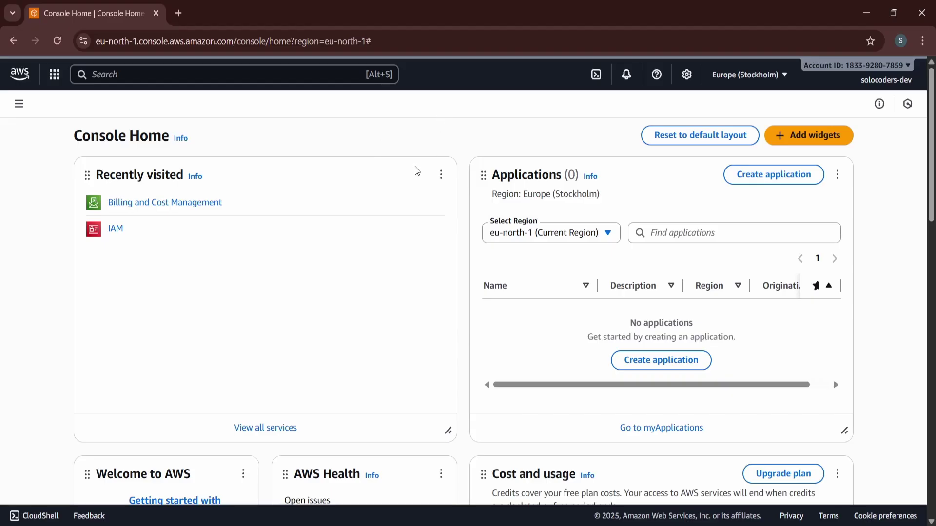
# Search the console for Budgets and open the Billing and Cost Management service
pyautogui.click(243, 78)
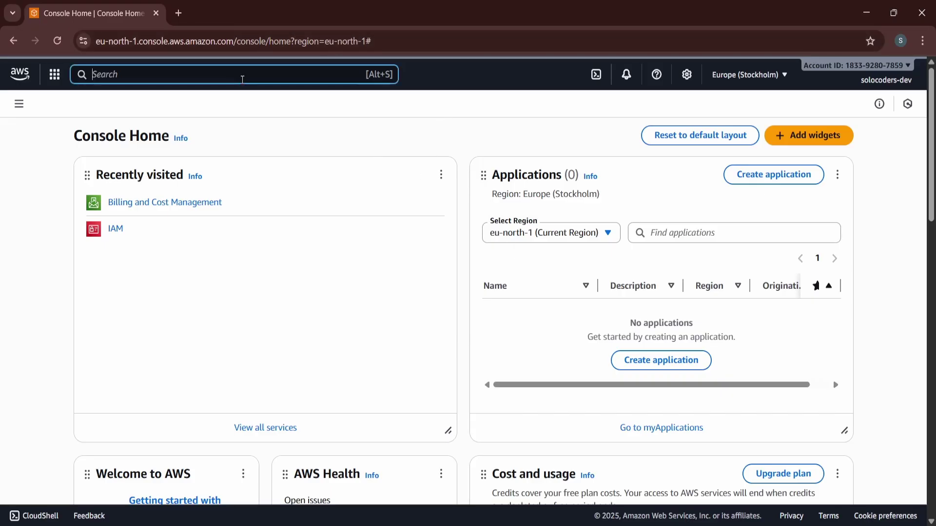
pyautogui.write('Bud')
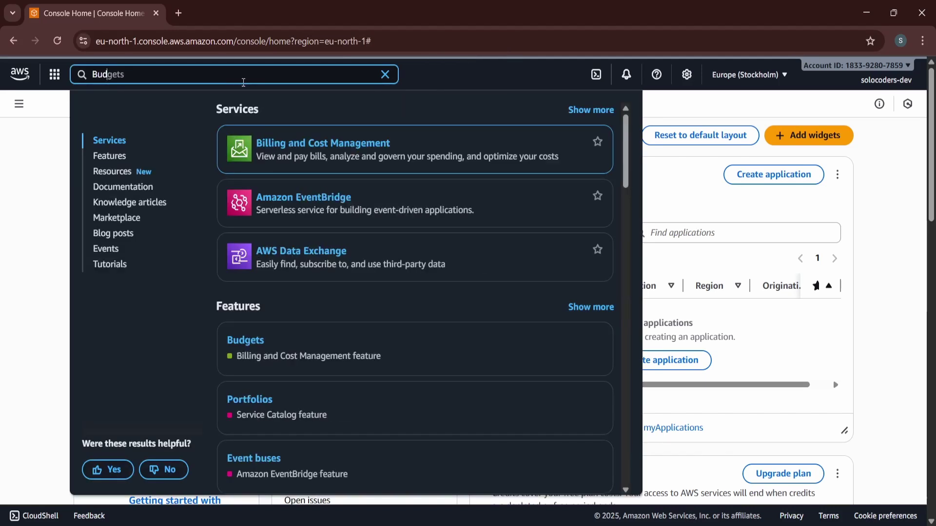
pyautogui.moveTo(272, 143)
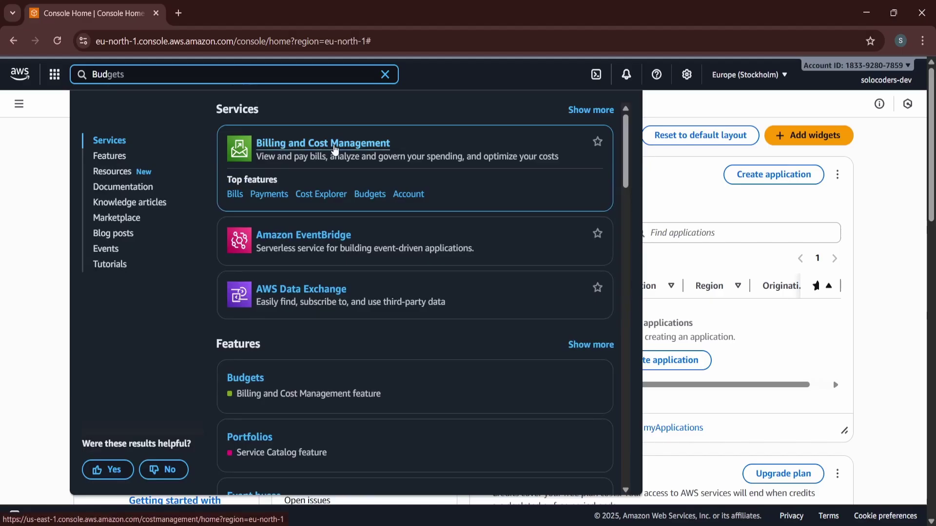
pyautogui.click(335, 144)
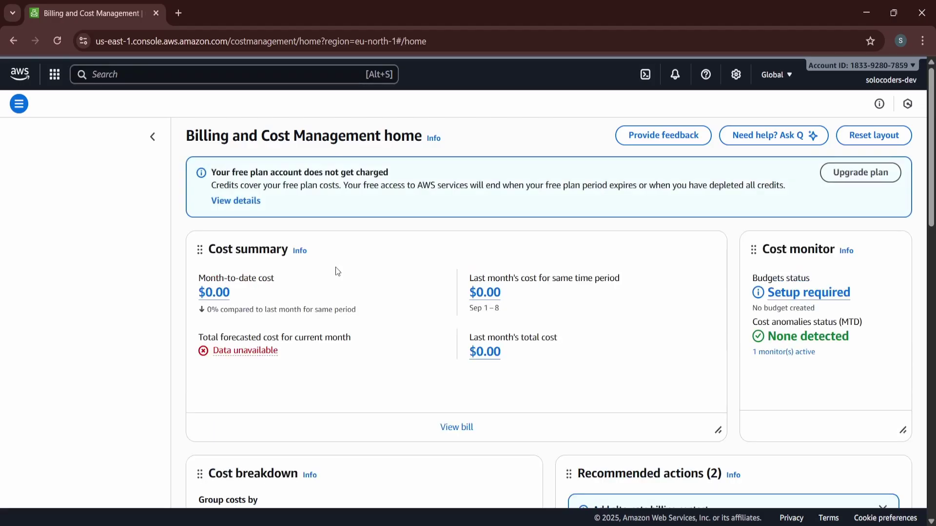
# Open Budgets under Budgets and Planning and start creating a new budget
pyautogui.scroll(-1, 309, 337)
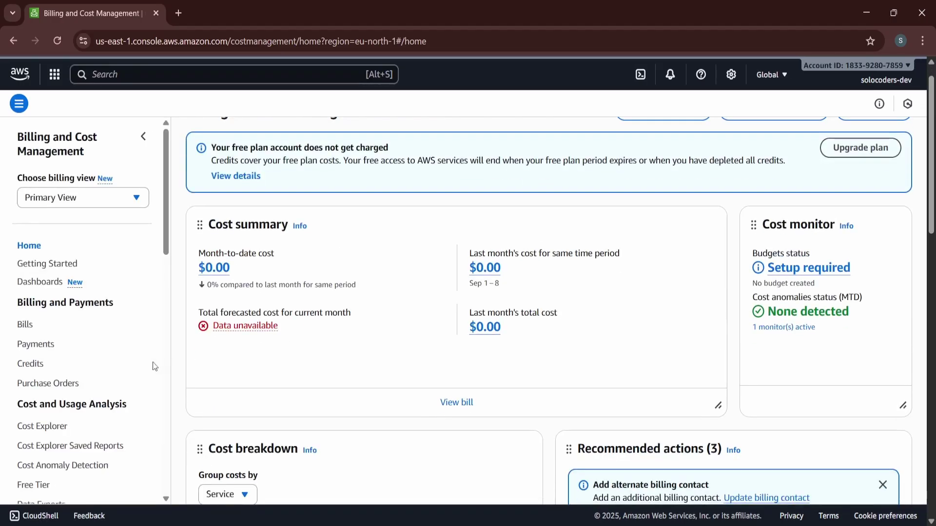
pyautogui.scroll(-4, 94, 367)
pyautogui.scroll(-2, 95, 370)
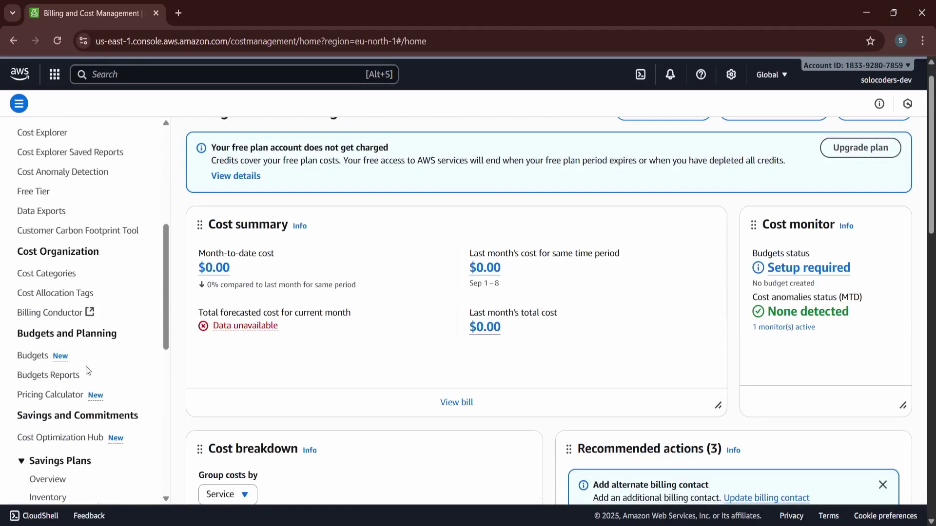
pyautogui.click(30, 356)
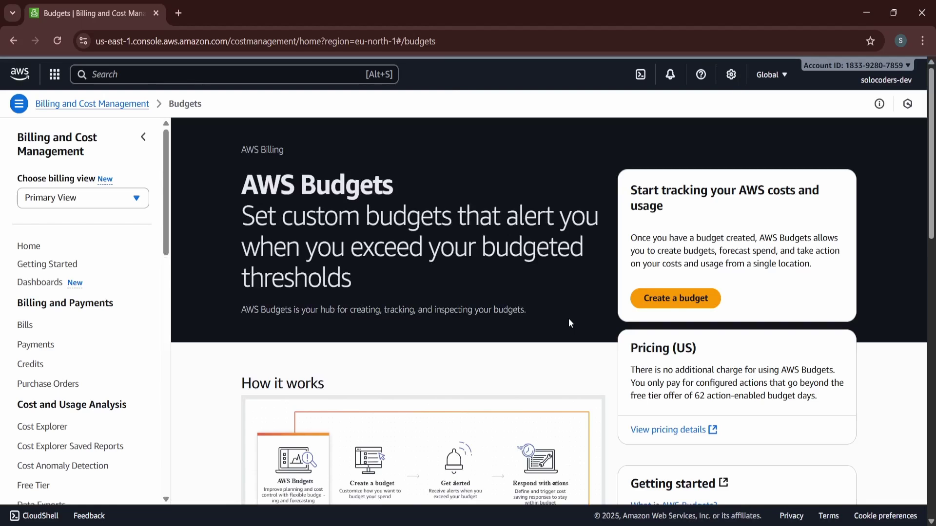
pyautogui.click(658, 304)
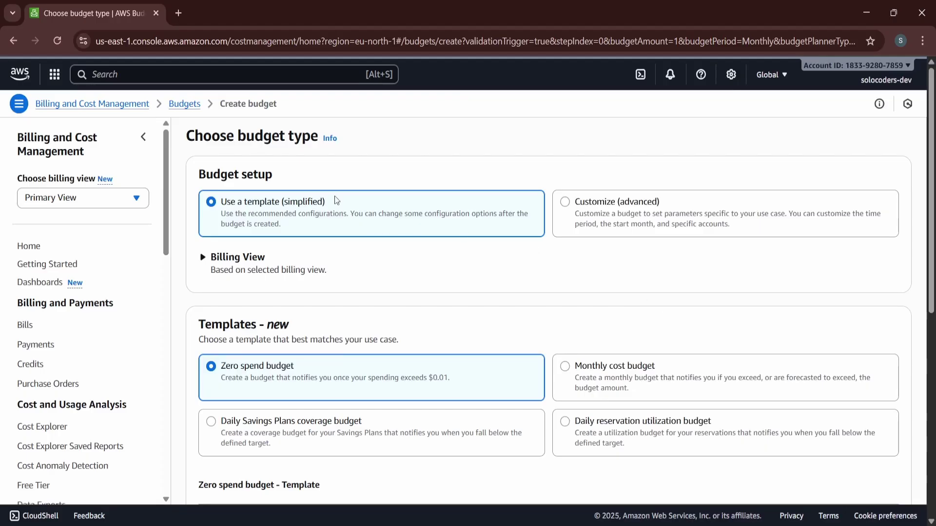
# Choose the Customize (advanced) budget setup instead of a template
pyautogui.moveTo(335, 200); pyautogui.dragTo(288, 200)
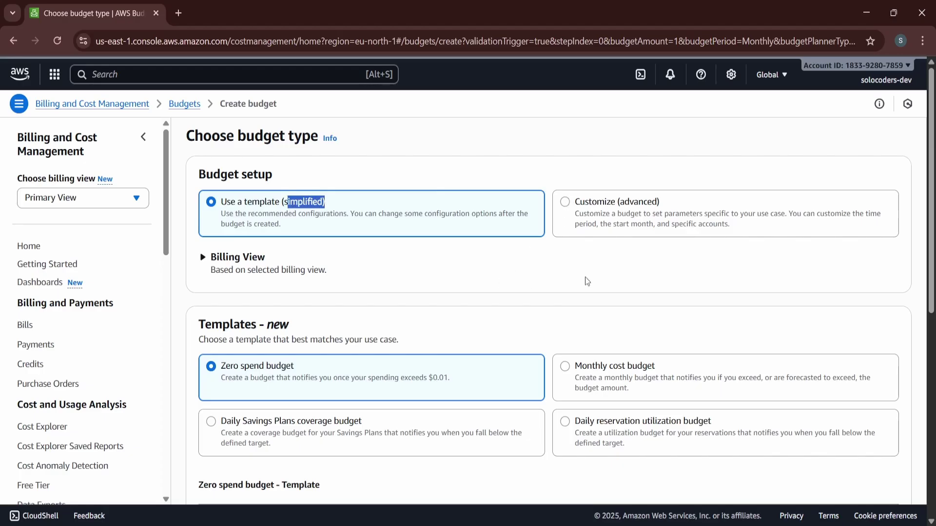
pyautogui.scroll(-1, 609, 268)
pyautogui.click(582, 190)
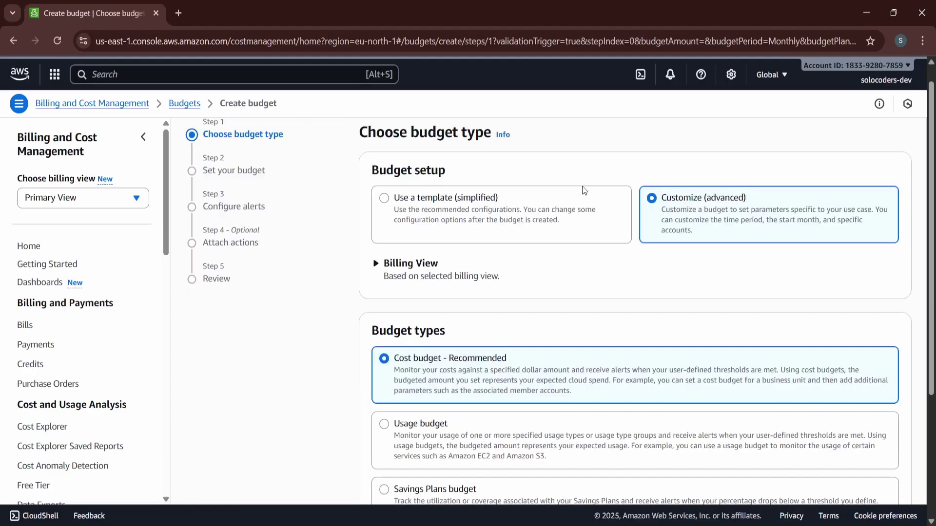
pyautogui.scroll(-3, 609, 267)
pyautogui.scroll(-2, 609, 267)
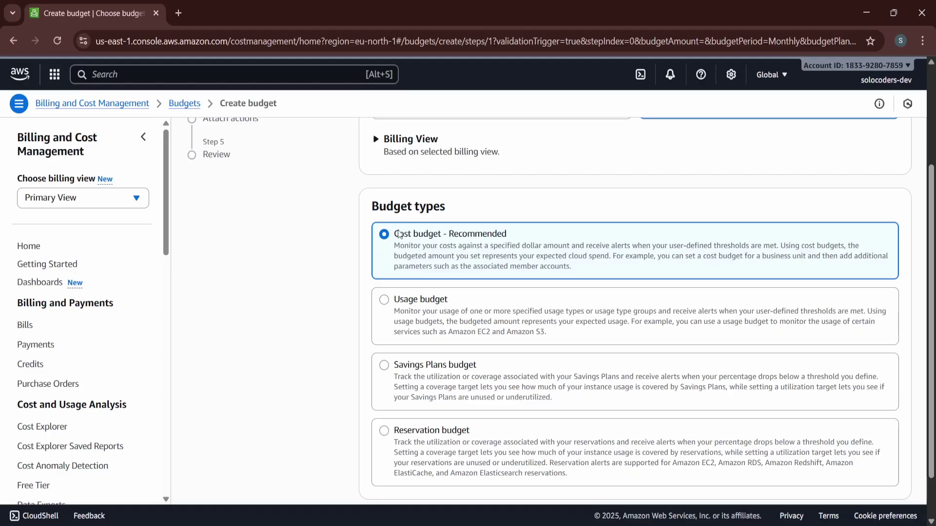
# Try the Savings Plans budget and Reservation budget types while comparing the available budget types
pyautogui.moveTo(399, 234); pyautogui.dragTo(493, 234)
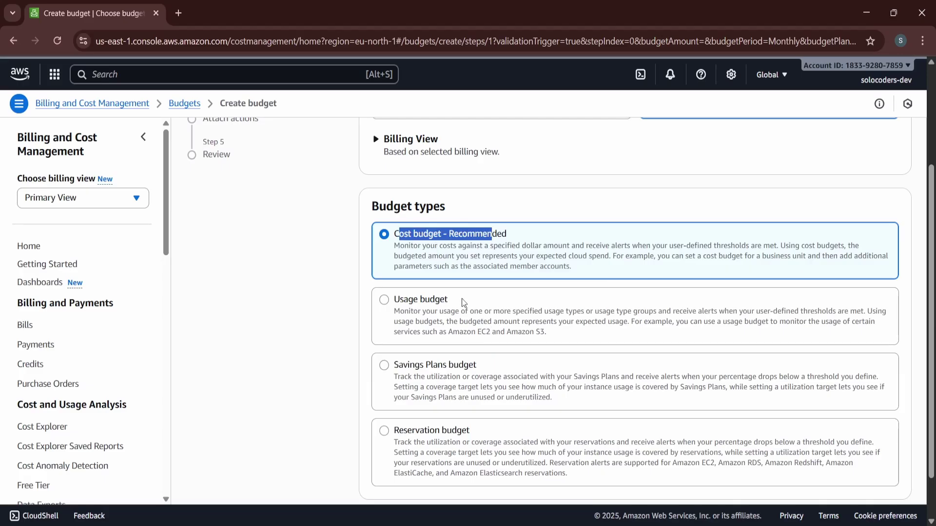
pyautogui.scroll(-1, 464, 302)
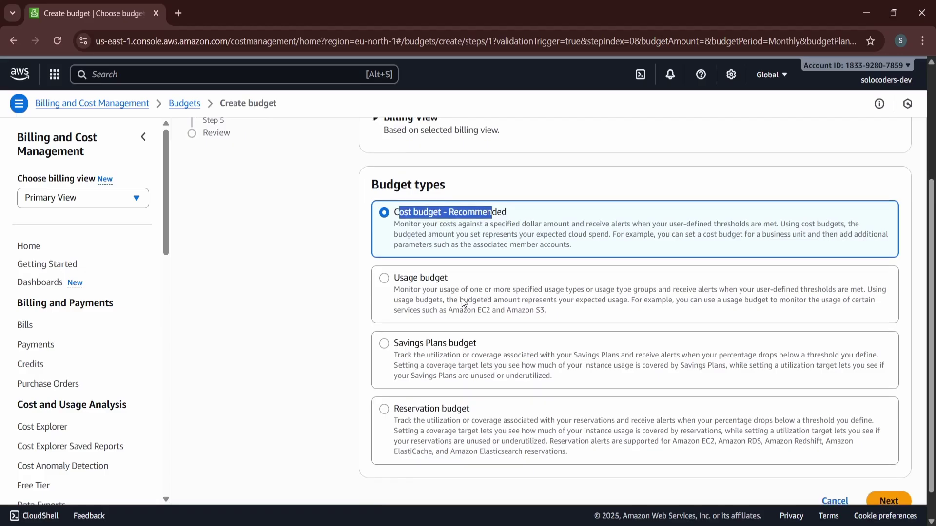
pyautogui.moveTo(398, 343); pyautogui.dragTo(488, 340)
pyautogui.click(488, 339)
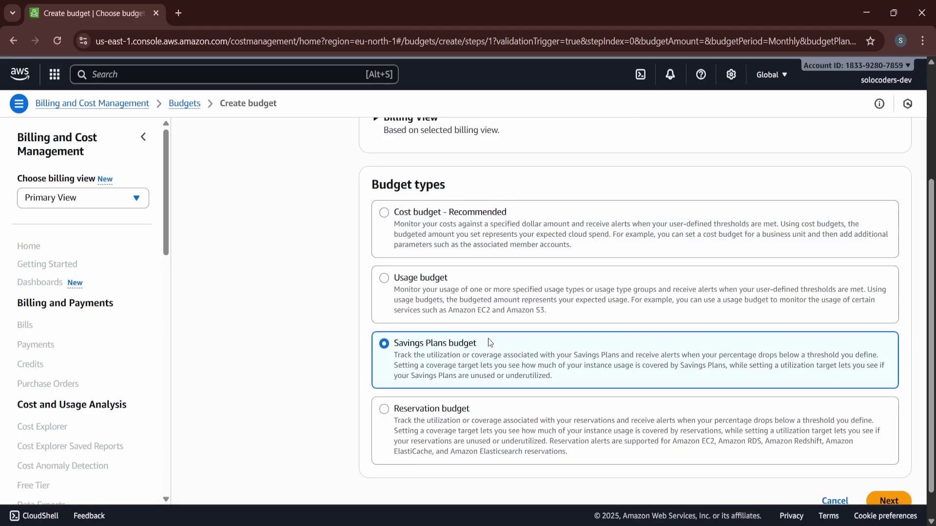
pyautogui.scroll(-1, 487, 338)
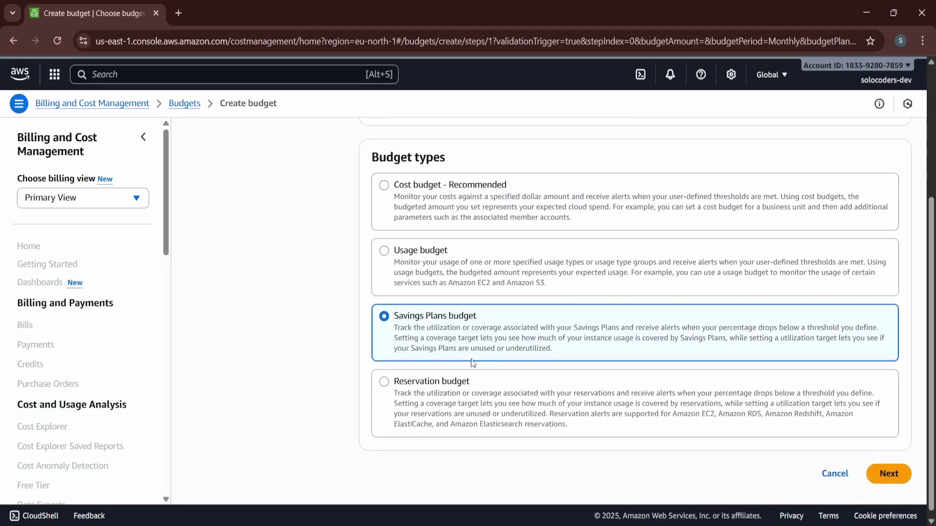
pyautogui.moveTo(394, 381); pyautogui.dragTo(479, 385)
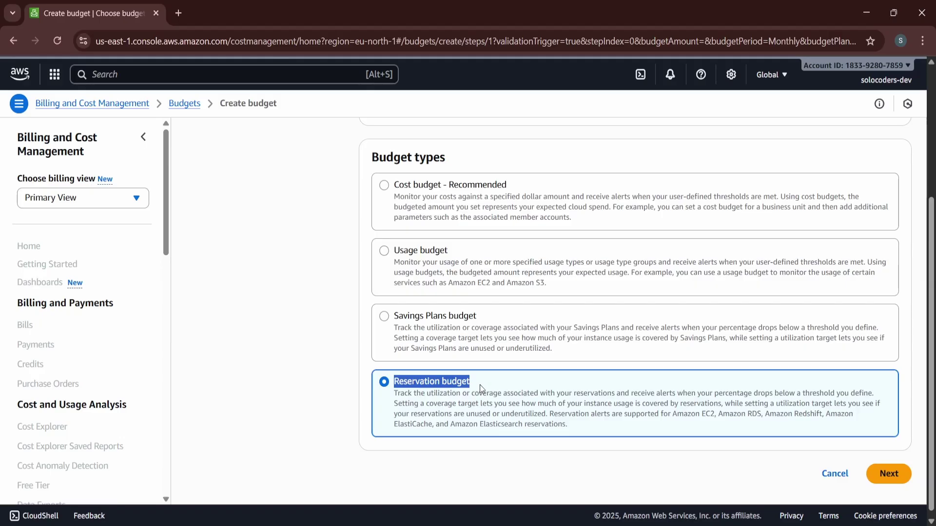
pyautogui.scroll(-1, 479, 384)
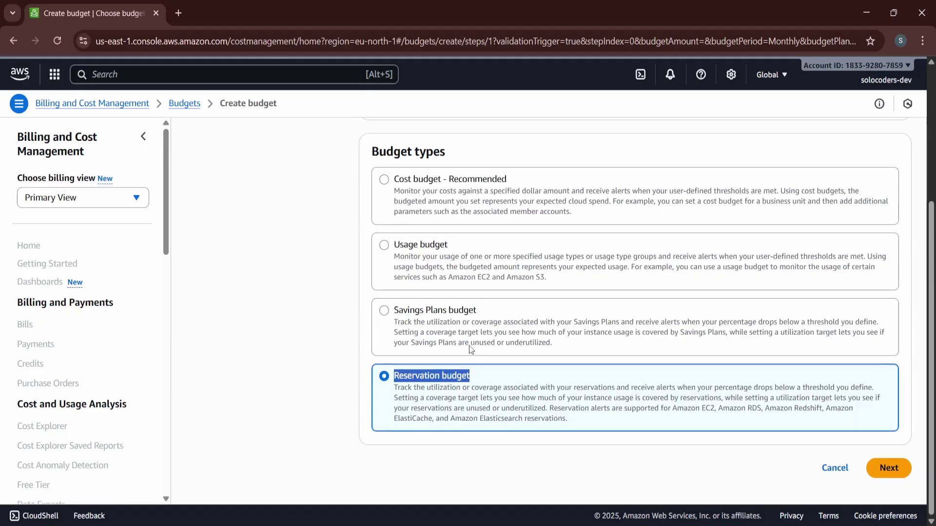
pyautogui.click(478, 383)
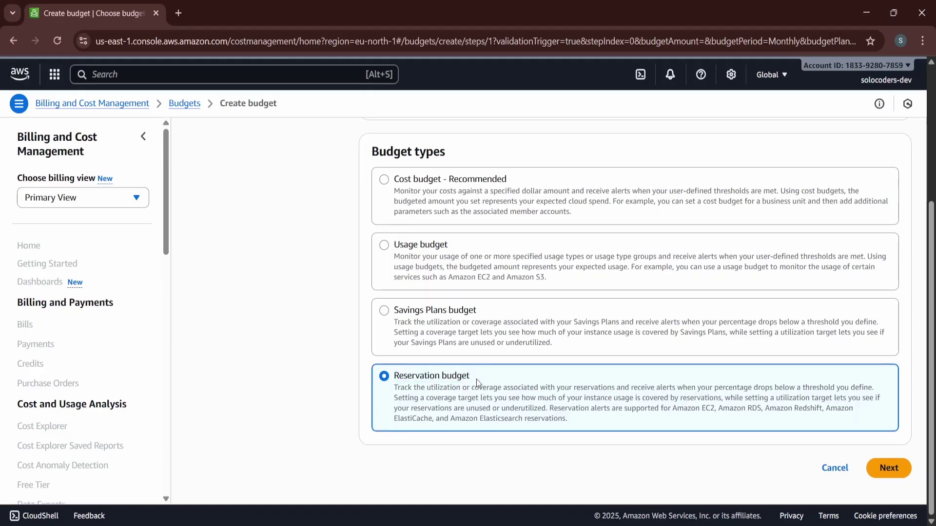
pyautogui.scroll(1, 478, 383)
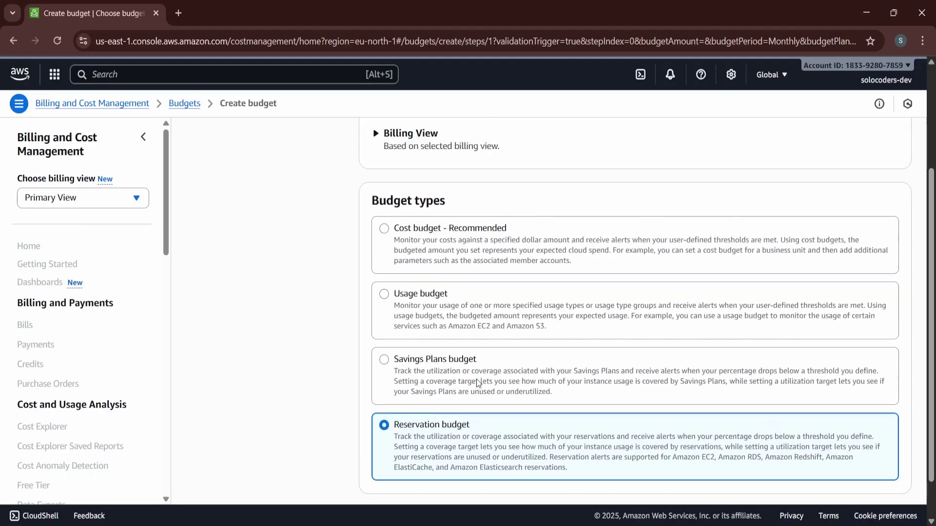
# Select the recommended Cost budget type and continue to the budget settings
pyautogui.click(384, 228)
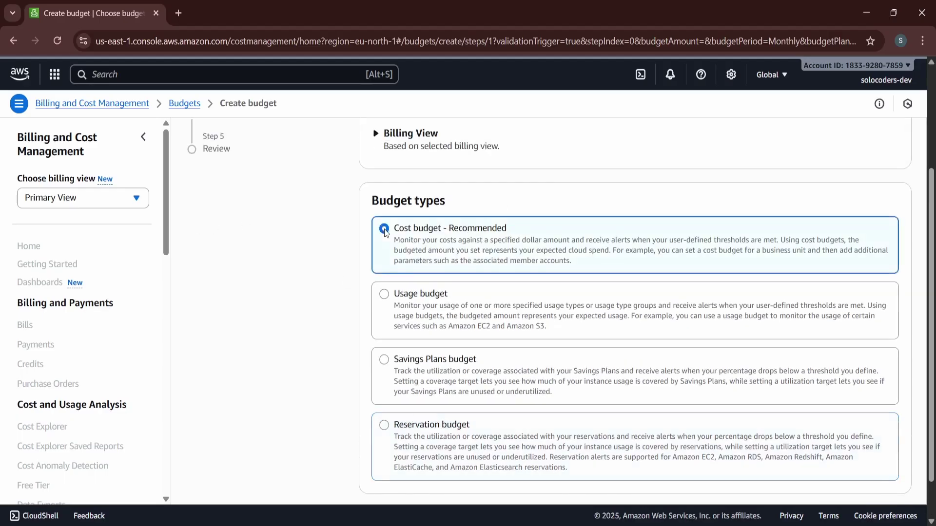
pyautogui.scroll(-1, 645, 417)
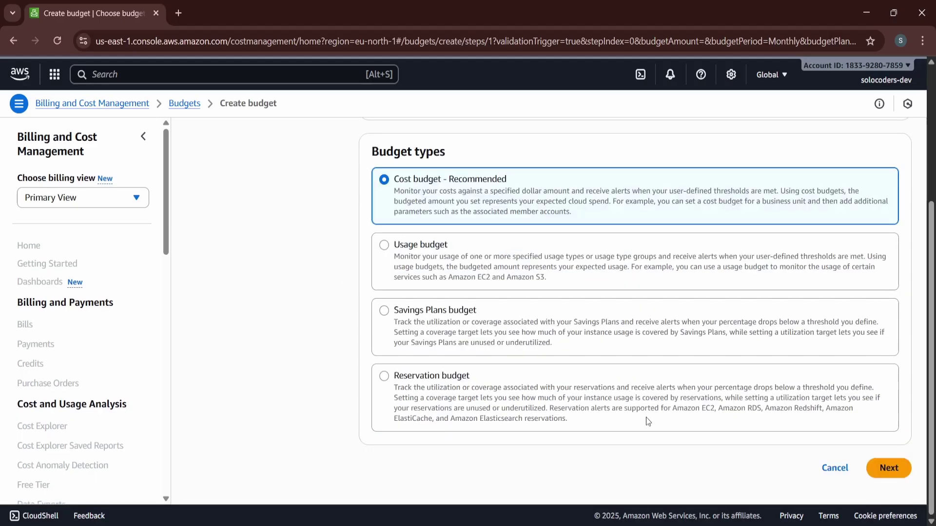
pyautogui.click(884, 470)
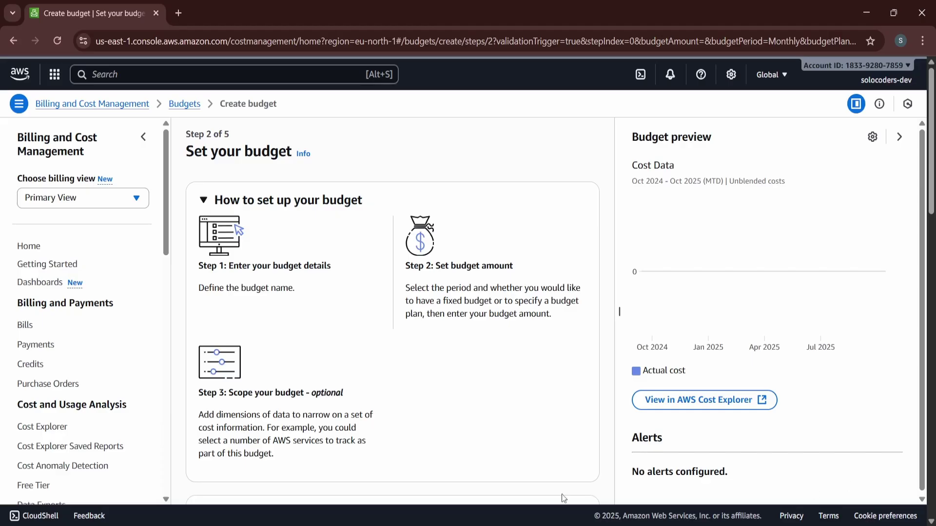
# Name the budget my-aws-learning-budget in its details
pyautogui.scroll(-1, 379, 268)
pyautogui.scroll(1, 380, 268)
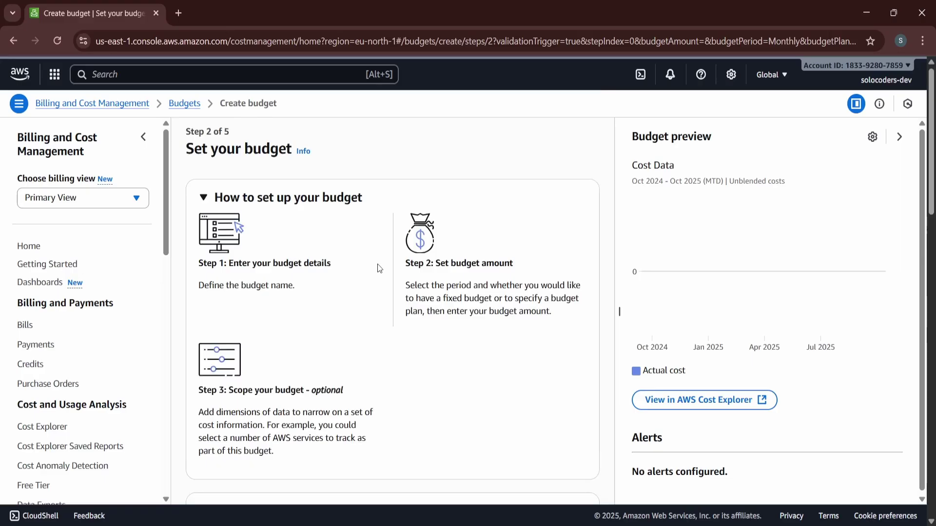
pyautogui.scroll(-2, 379, 268)
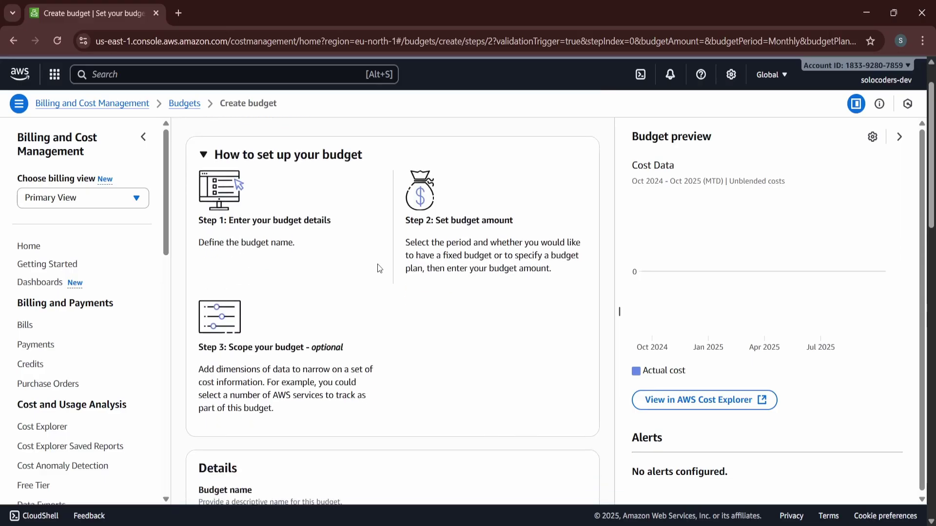
pyautogui.scroll(-1, 379, 268)
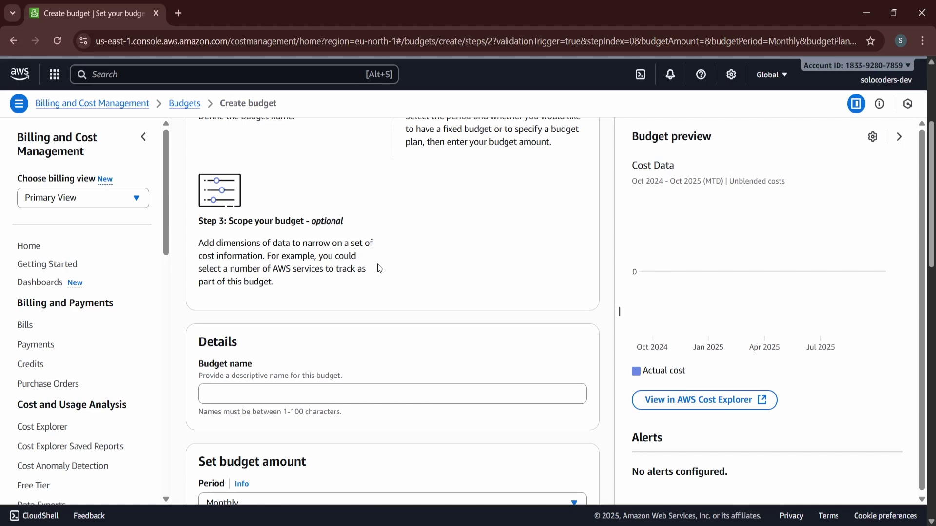
pyautogui.click(305, 394)
pyautogui.write('my')
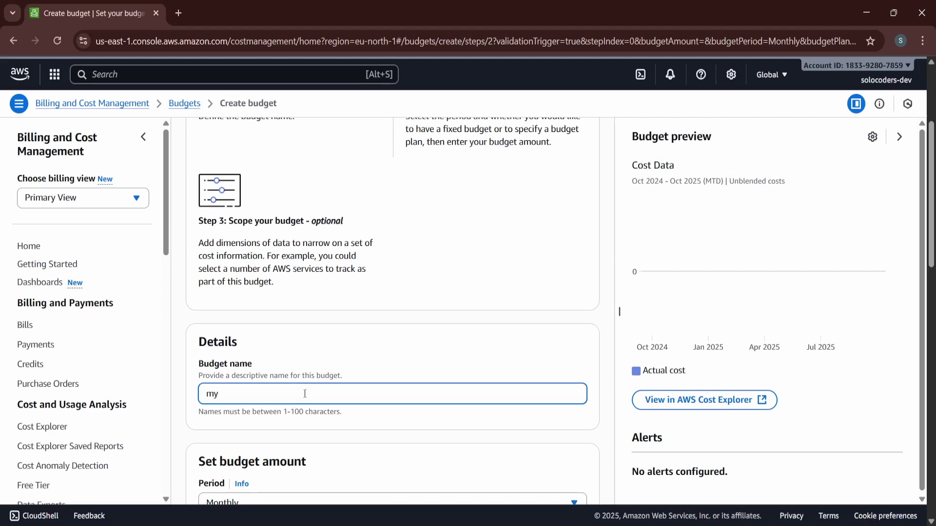
pyautogui.write('-aws-learning-bude')
pyautogui.press('BackSpace')
pyautogui.write('get')
# Examine the budget's period, renewal type, start month and budgeting method settings
pyautogui.scroll(-4, 305, 395)
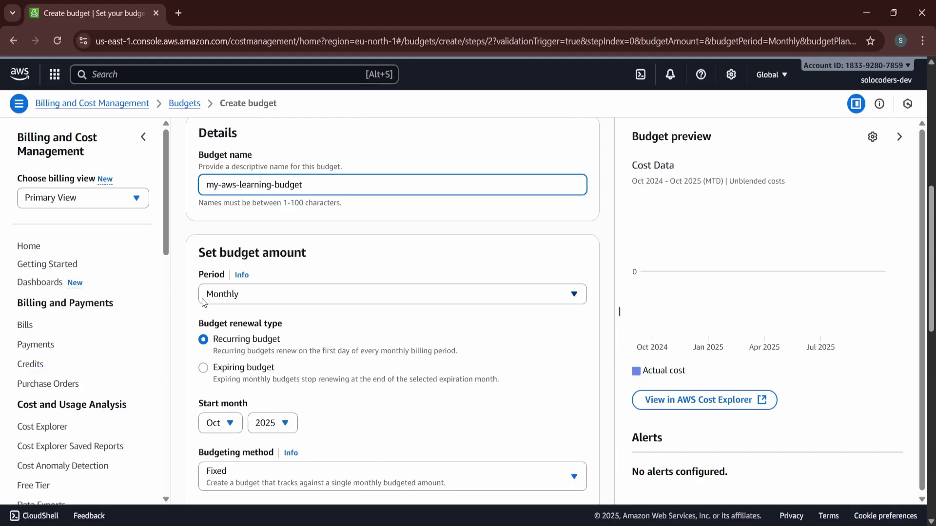
pyautogui.scroll(-1, 300, 349)
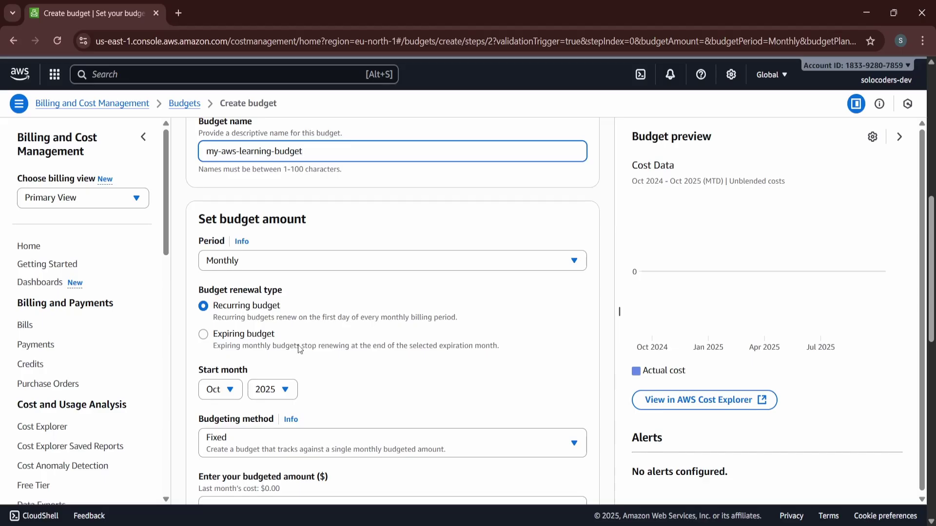
pyautogui.scroll(-1, 299, 349)
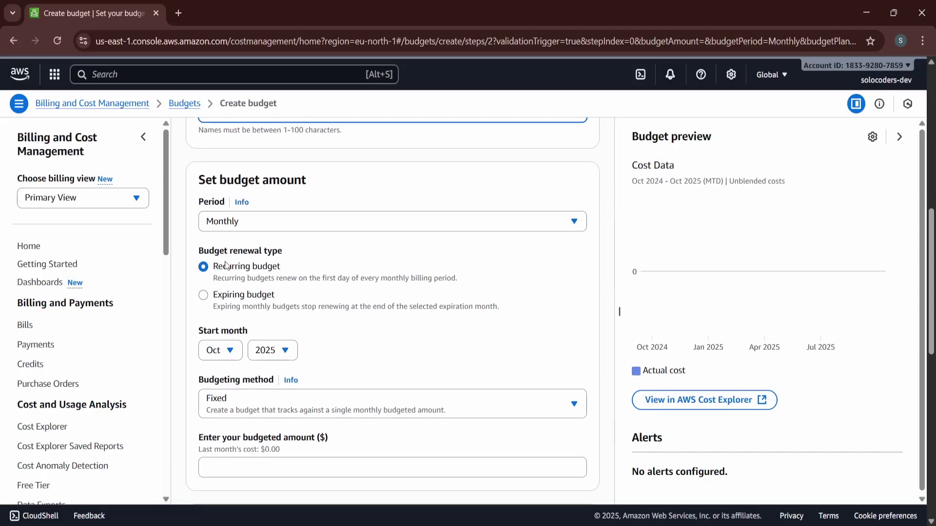
pyautogui.moveTo(218, 265); pyautogui.dragTo(282, 266)
pyautogui.scroll(-1, 281, 265)
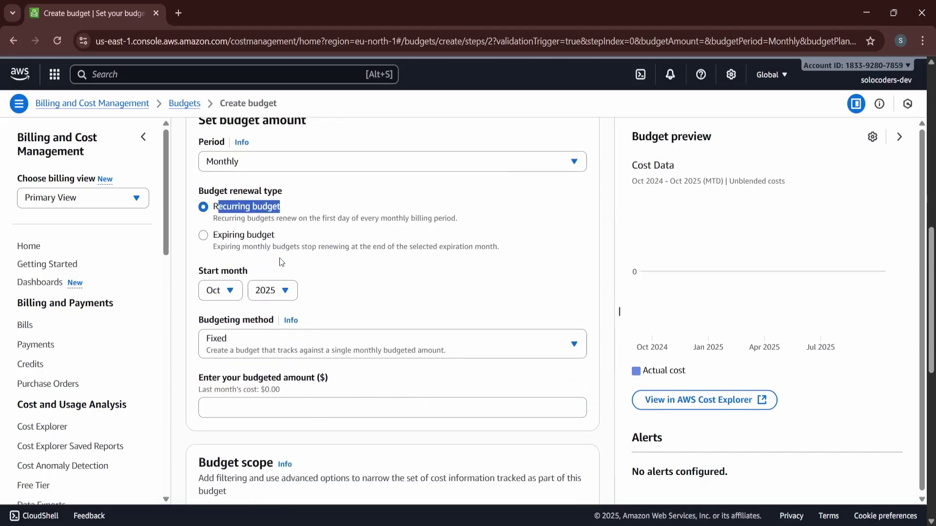
pyautogui.click(396, 278)
pyautogui.scroll(-1, 397, 278)
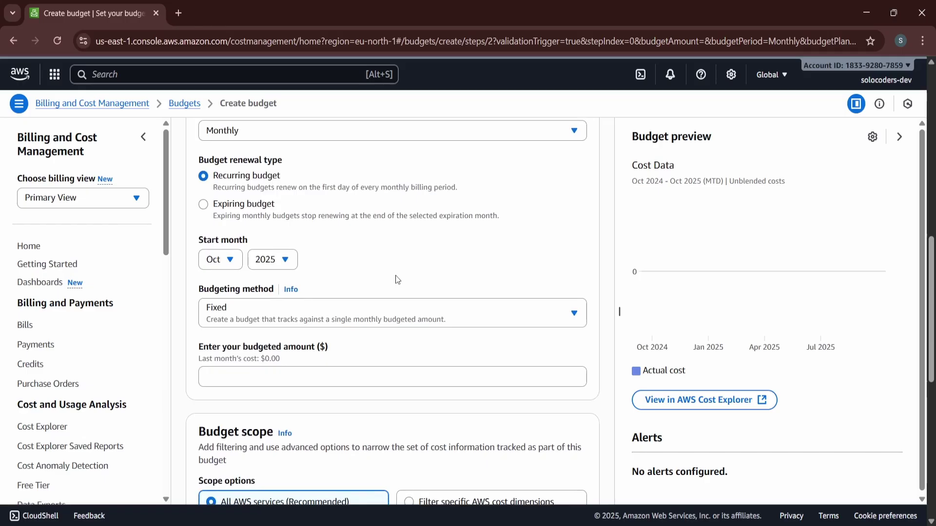
pyautogui.click(232, 259)
pyautogui.click(232, 259)
pyautogui.moveTo(207, 258); pyautogui.dragTo(326, 250)
pyautogui.click(326, 250)
pyautogui.scroll(-1, 337, 300)
pyautogui.scroll(-1, 339, 303)
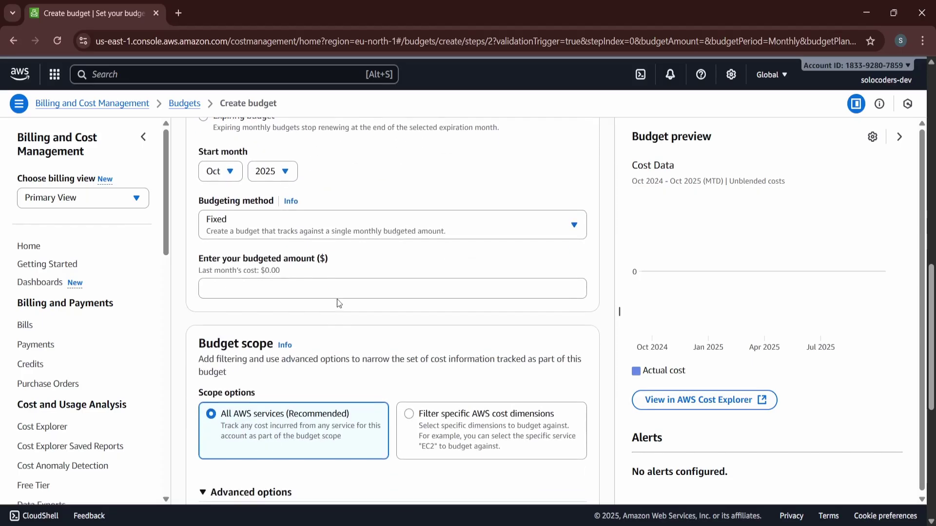
# Set the budgeted amount to $15
pyautogui.scroll(-3, 339, 303)
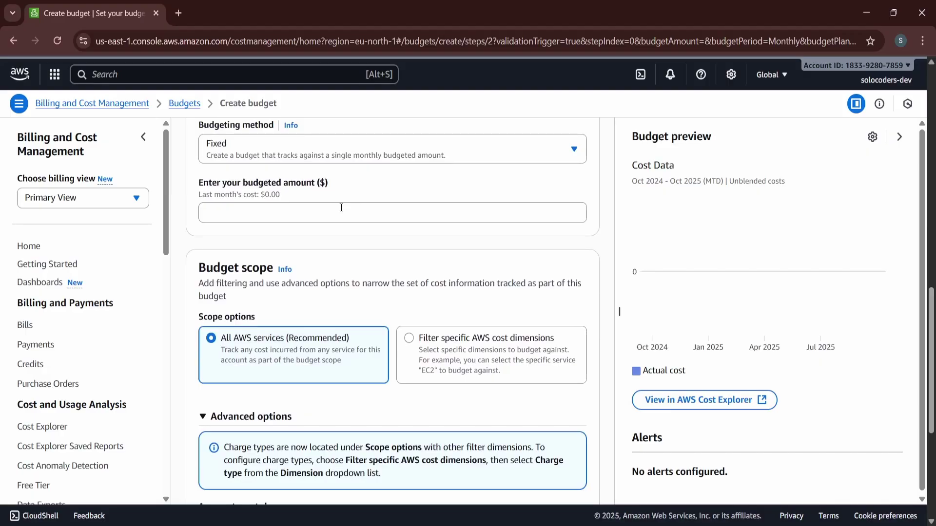
pyautogui.click(323, 214)
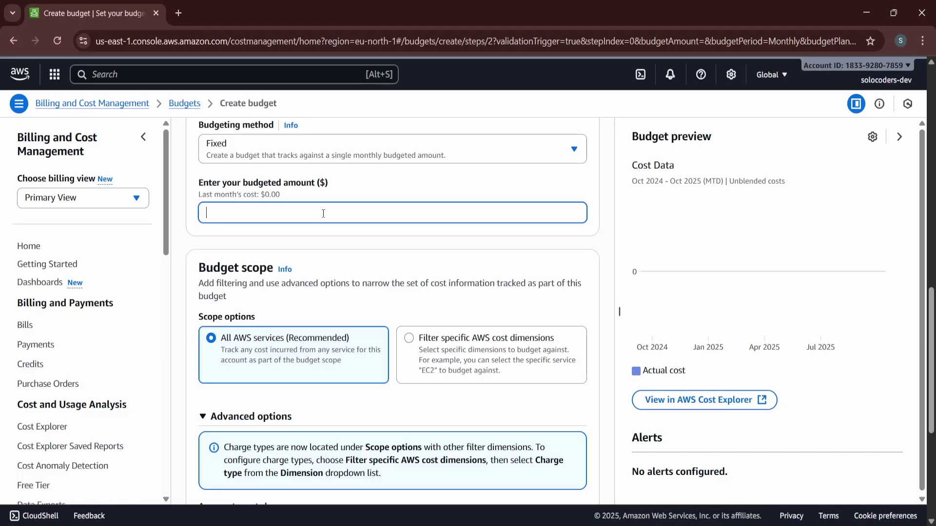
pyautogui.write('15')
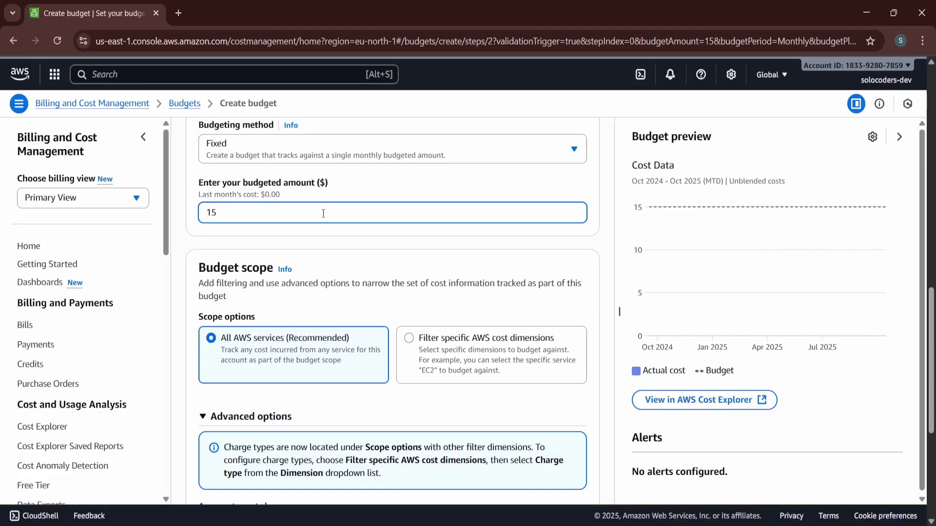
# Try scoping the budget to specific AWS cost dimensions, and switch the scope back to all AWS services
pyautogui.scroll(-2, 323, 214)
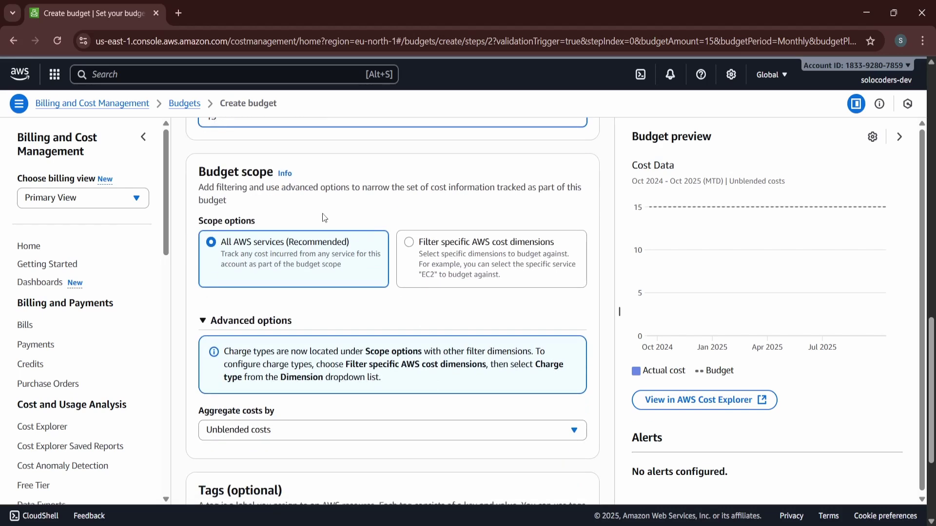
pyautogui.scroll(-1, 323, 218)
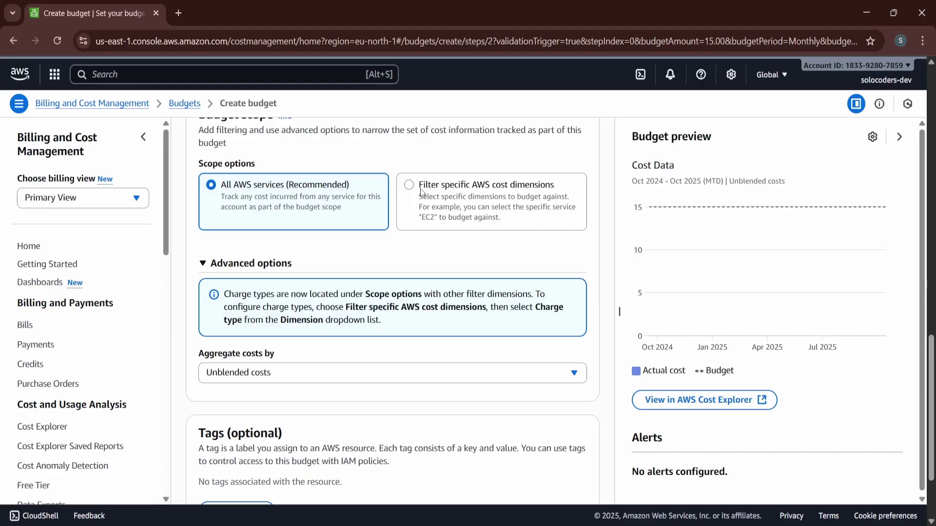
pyautogui.moveTo(416, 205); pyautogui.dragTo(509, 225)
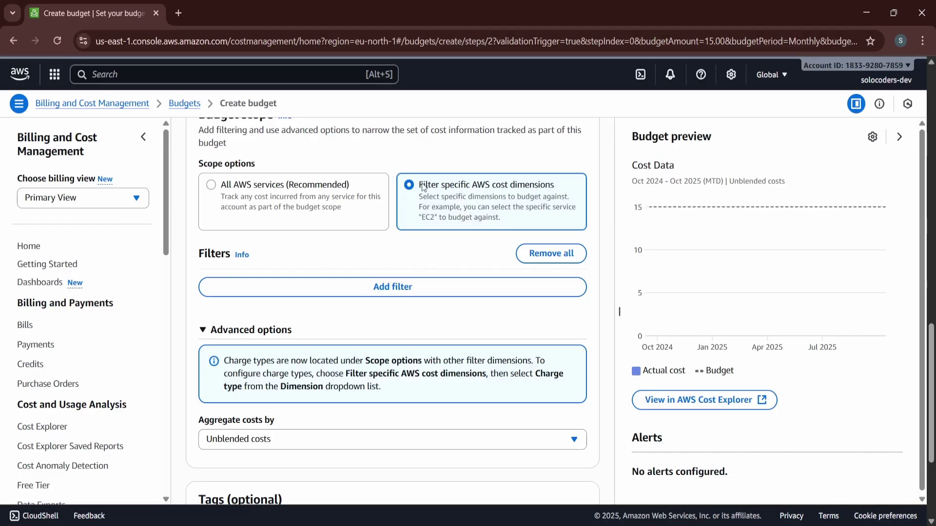
pyautogui.moveTo(423, 188); pyautogui.dragTo(502, 212)
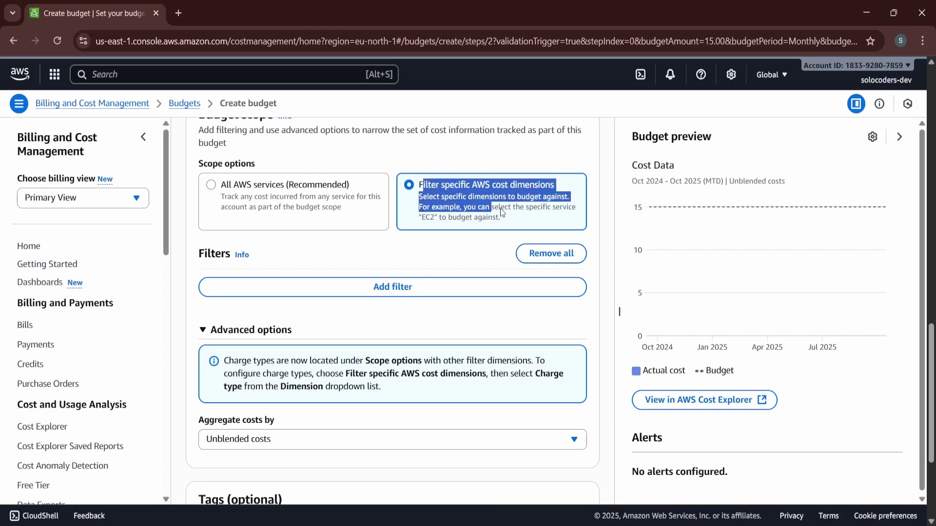
pyautogui.click(515, 216)
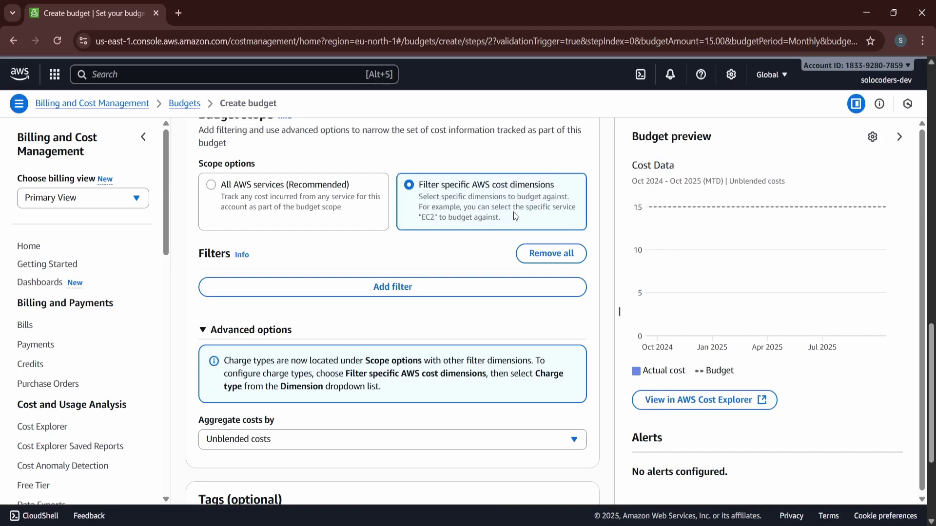
pyautogui.click(213, 185)
# Check the budget's advanced options and optional tags, and continue to the alert configuration
pyautogui.scroll(-2, 273, 223)
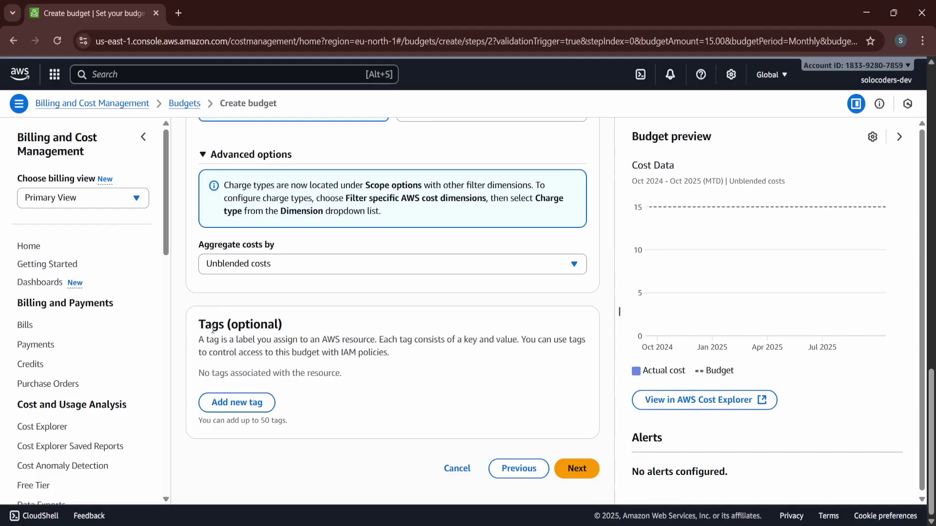
pyautogui.scroll(1, 319, 350)
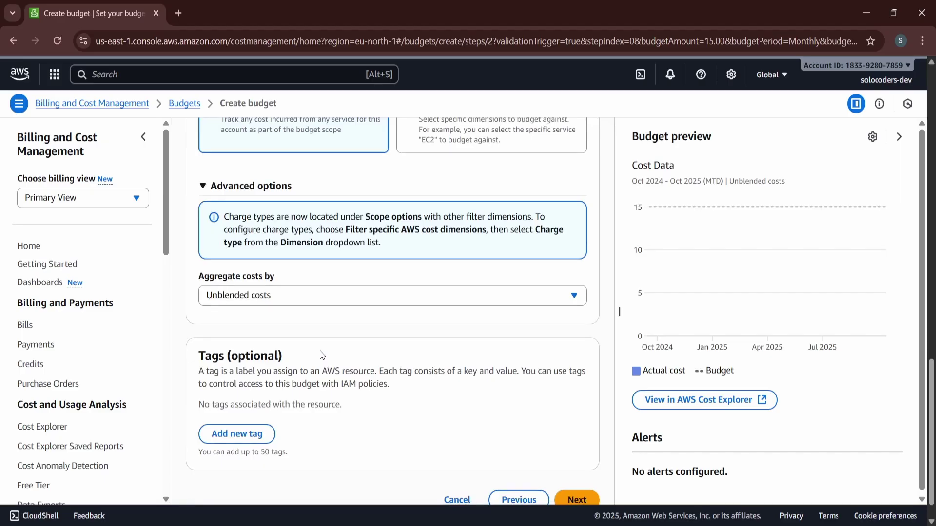
pyautogui.scroll(-1, 320, 350)
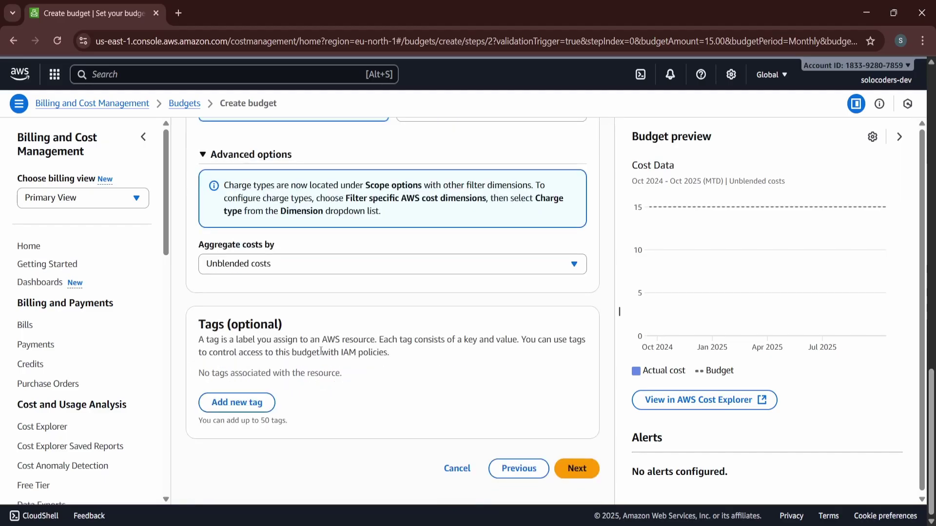
pyautogui.click(576, 470)
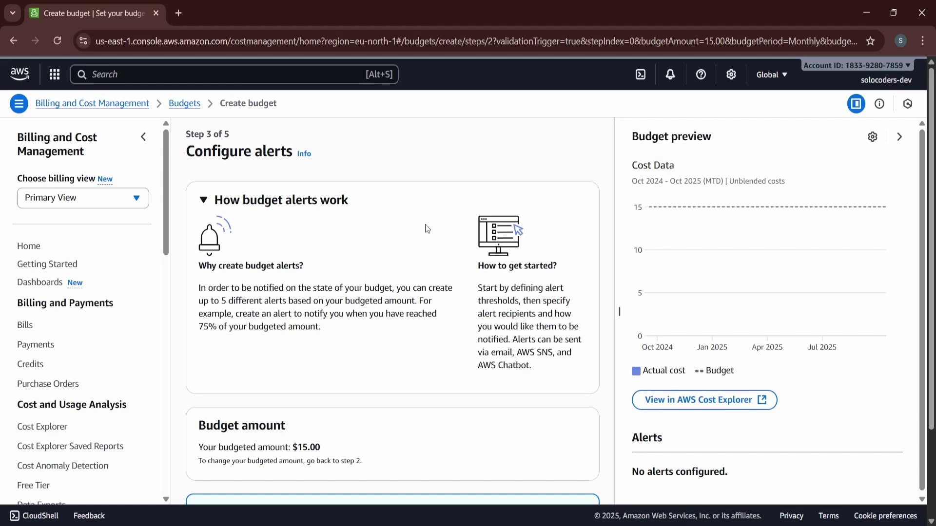
# Add a first alert threshold at 5% of the budgeted amount
pyautogui.moveTo(186, 155); pyautogui.dragTo(298, 151)
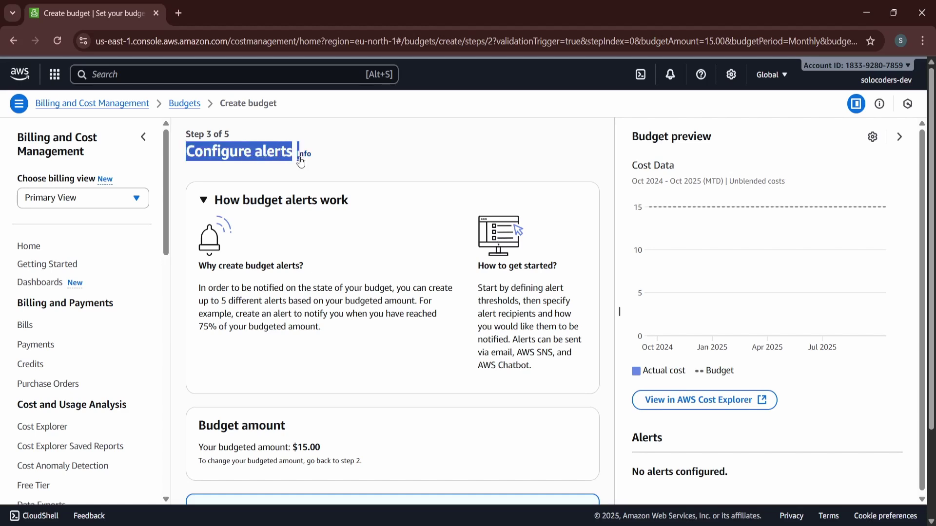
pyautogui.click(331, 284)
pyautogui.scroll(-2, 331, 284)
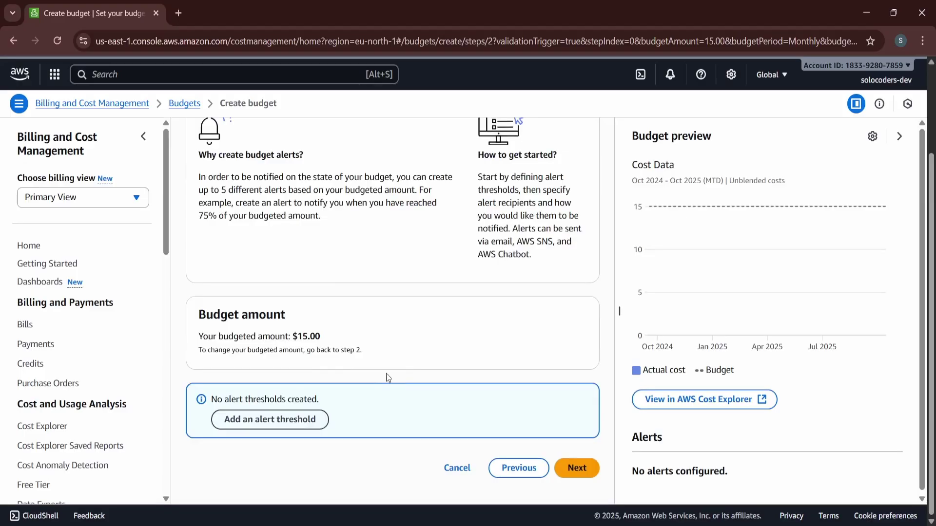
pyautogui.click(313, 419)
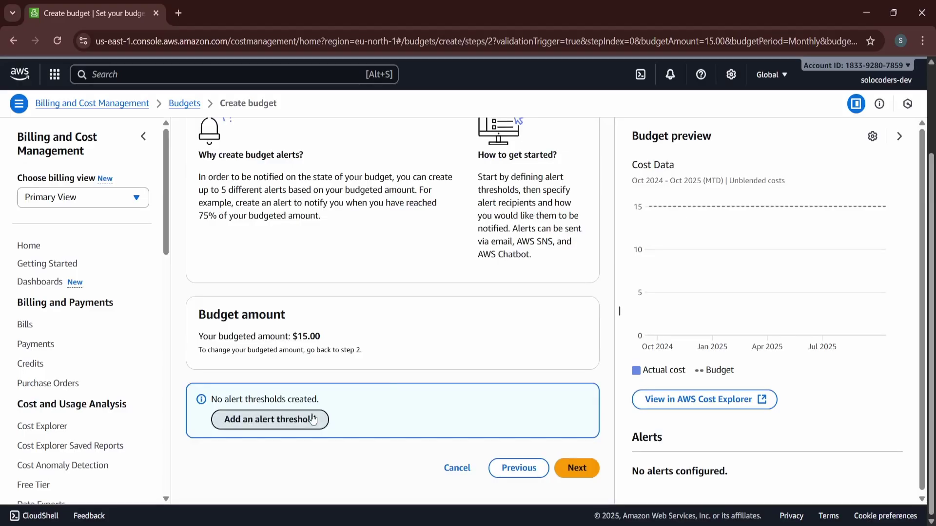
pyautogui.scroll(-2, 313, 418)
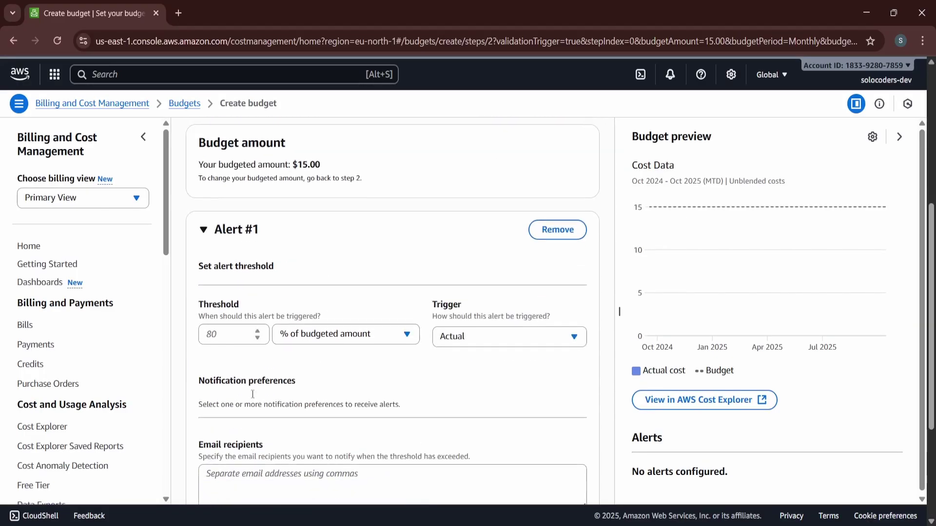
pyautogui.scroll(-1, 259, 394)
pyautogui.click(223, 341)
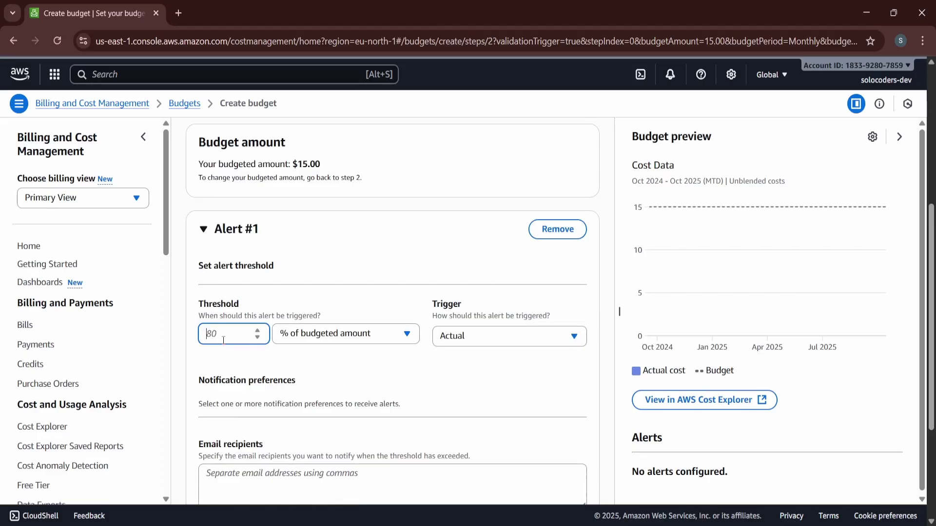
pyautogui.write('5')
# Enter the recipient's email address in the notification preferences of Alert #1
pyautogui.scroll(-3, 283, 382)
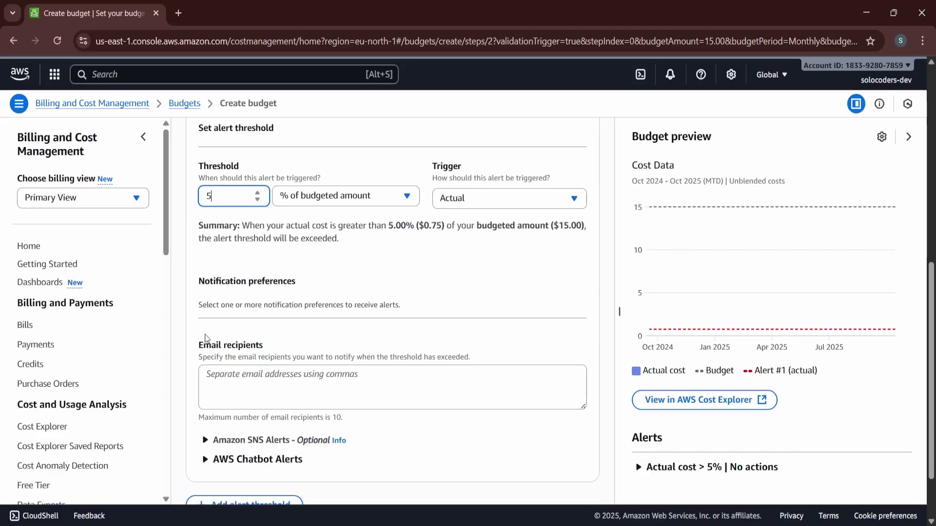
pyautogui.moveTo(199, 344); pyautogui.dragTo(267, 349)
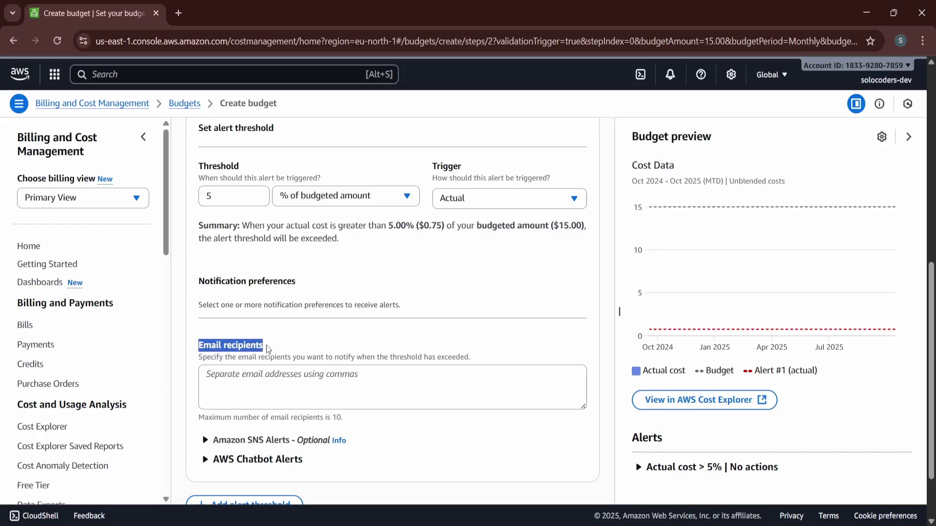
pyautogui.click(273, 370)
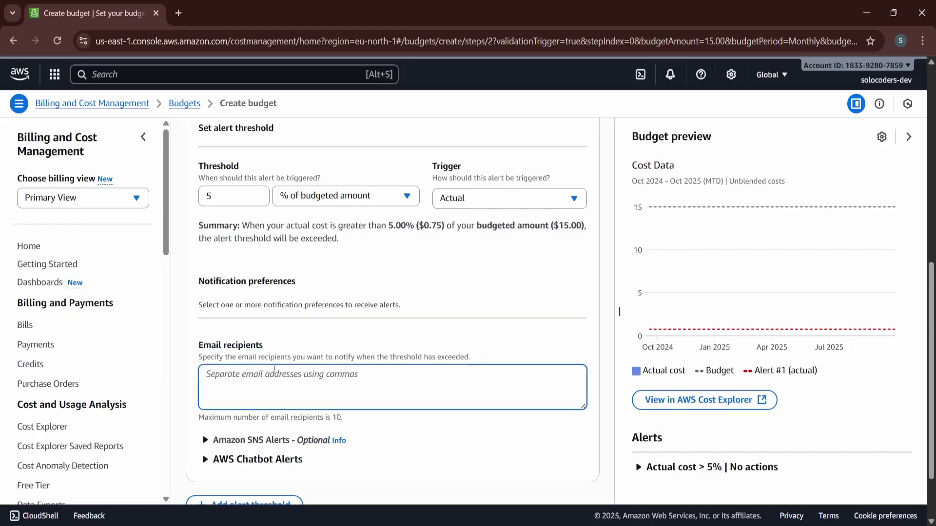
pyautogui.hotkey('ctrl', 'v')
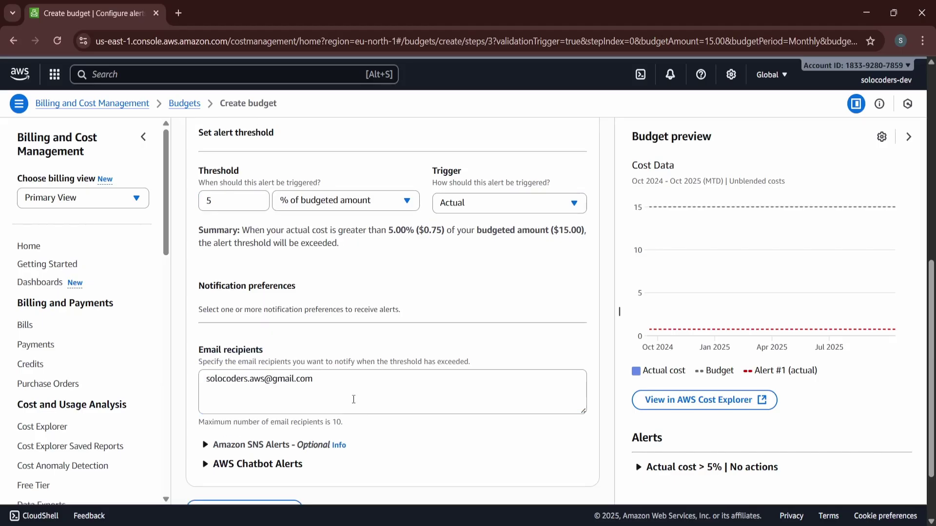
# Add a second alert threshold at 10% of the budgeted amount
pyautogui.scroll(-2, 353, 399)
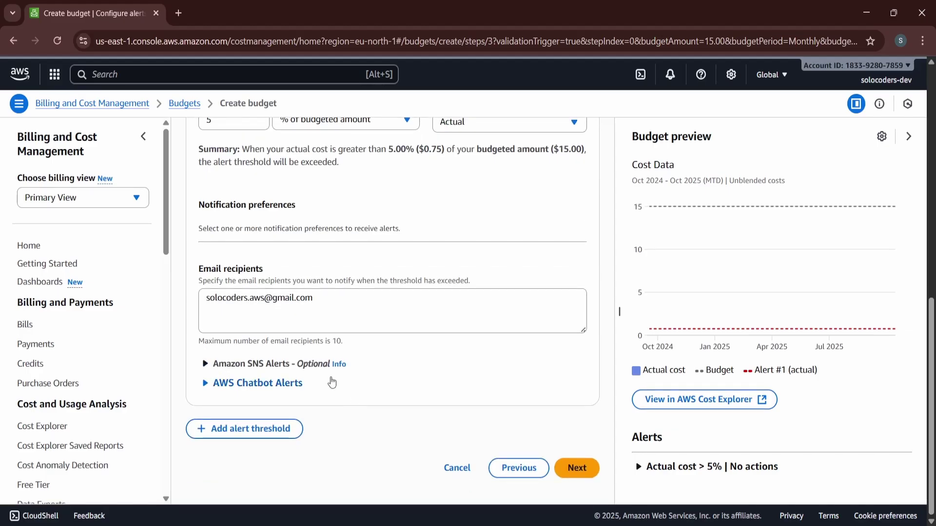
pyautogui.click(263, 433)
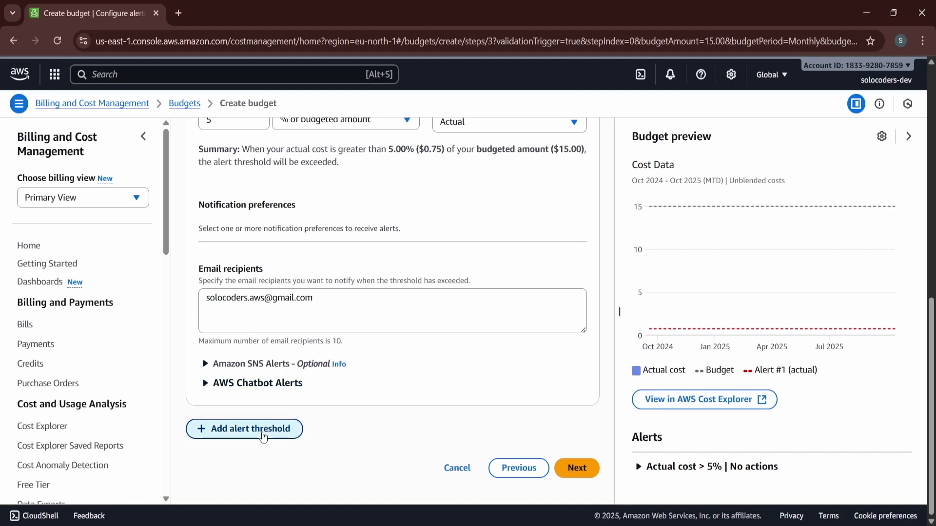
pyautogui.scroll(-4, 331, 410)
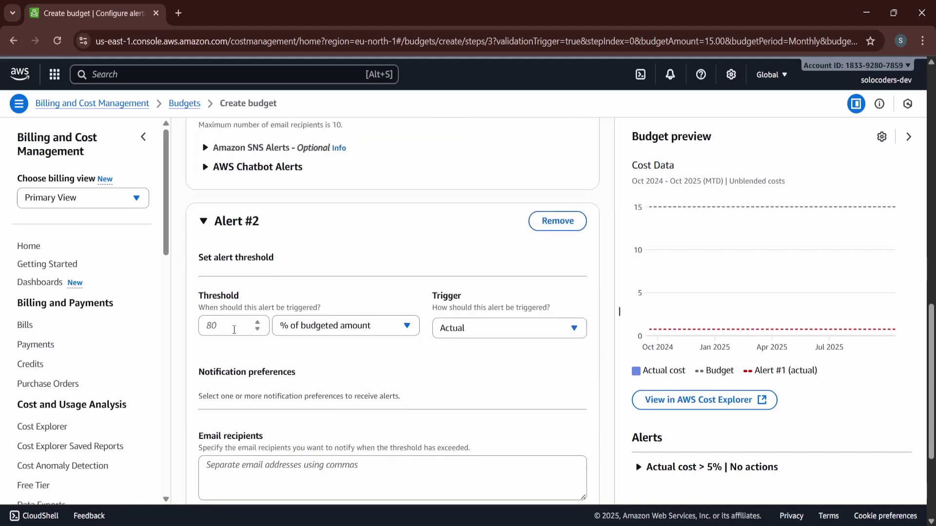
pyautogui.click(234, 329)
pyautogui.write('10')
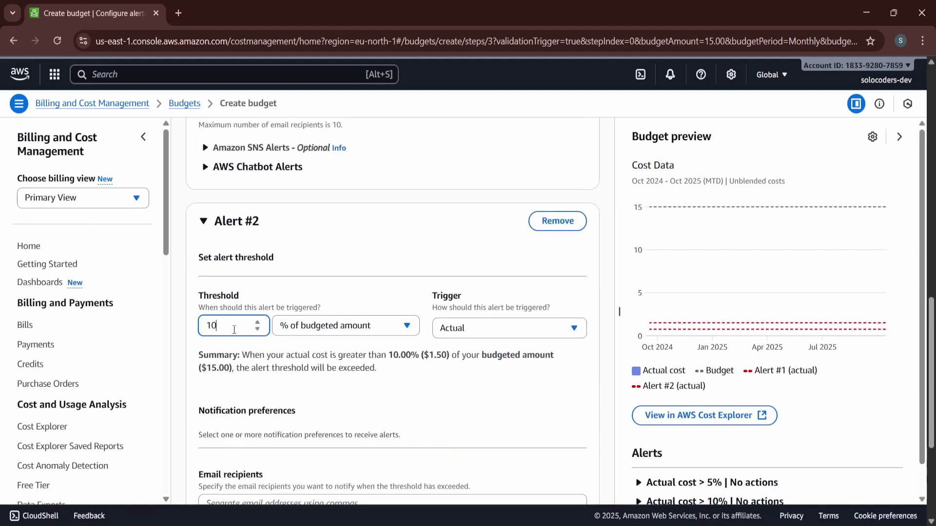
# Enter the recipient's email address for Alert #2 and continue to the optional budget actions
pyautogui.scroll(-1, 301, 383)
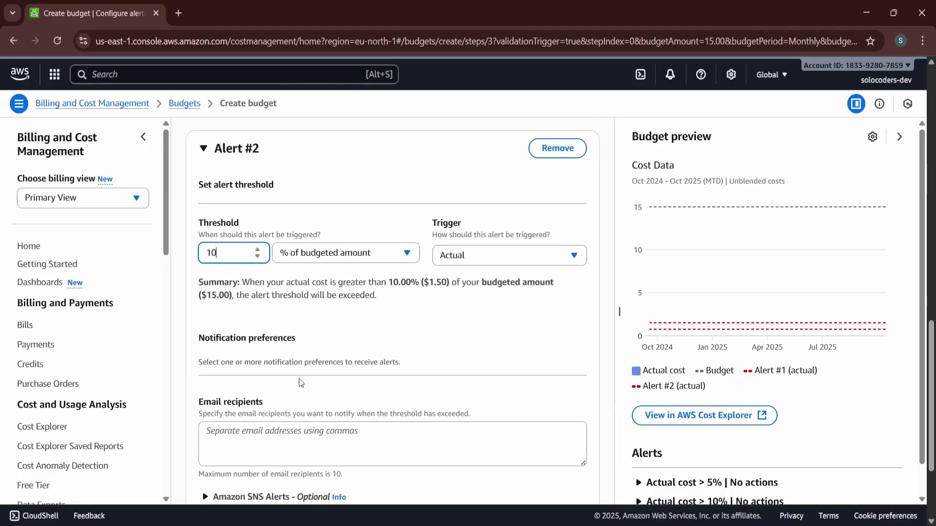
pyautogui.scroll(-1, 301, 383)
pyautogui.click(286, 407)
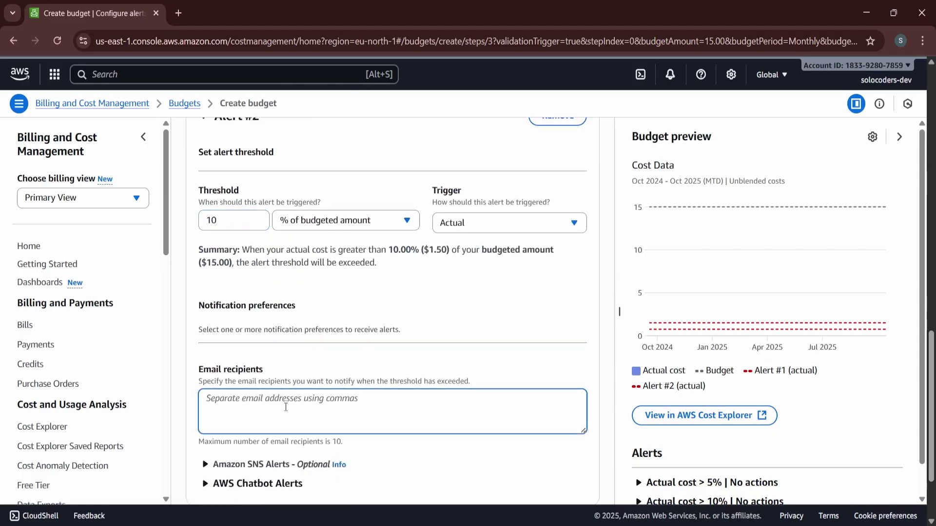
pyautogui.hotkey('ctrl', 'v')
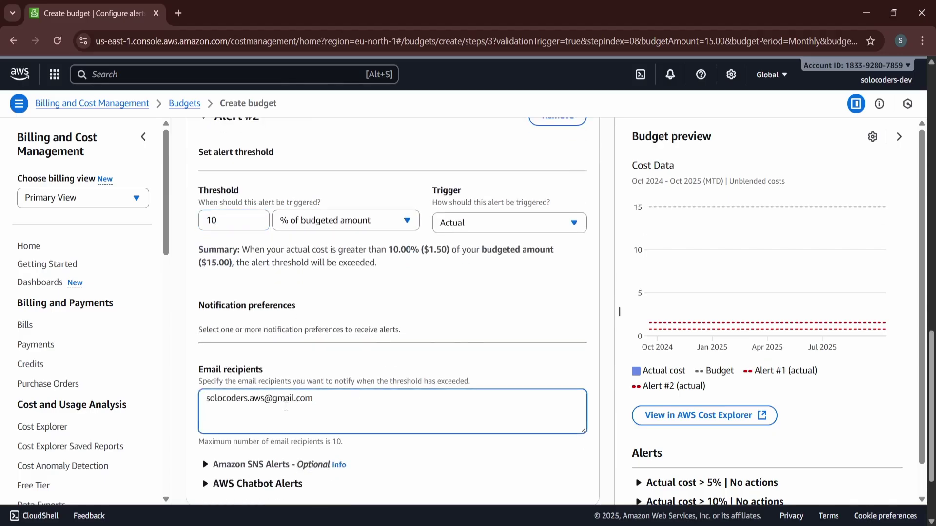
pyautogui.scroll(-2, 286, 407)
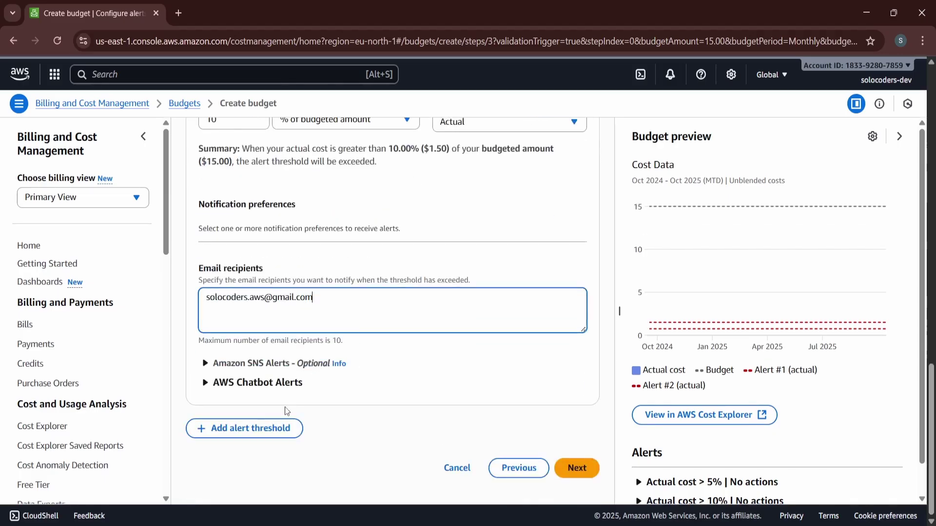
pyautogui.click(565, 469)
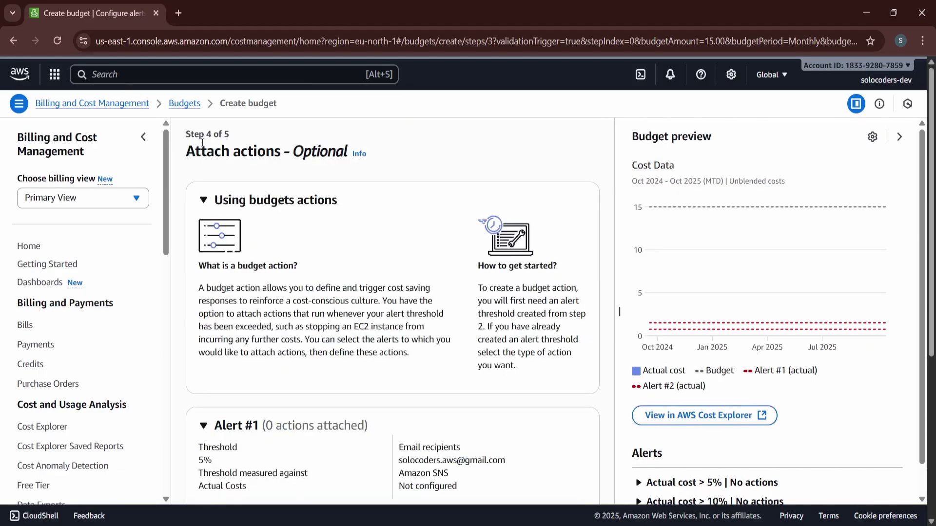
# Read the budget actions information and continue to the review without attaching actions to either alert
pyautogui.moveTo(187, 152); pyautogui.dragTo(279, 154)
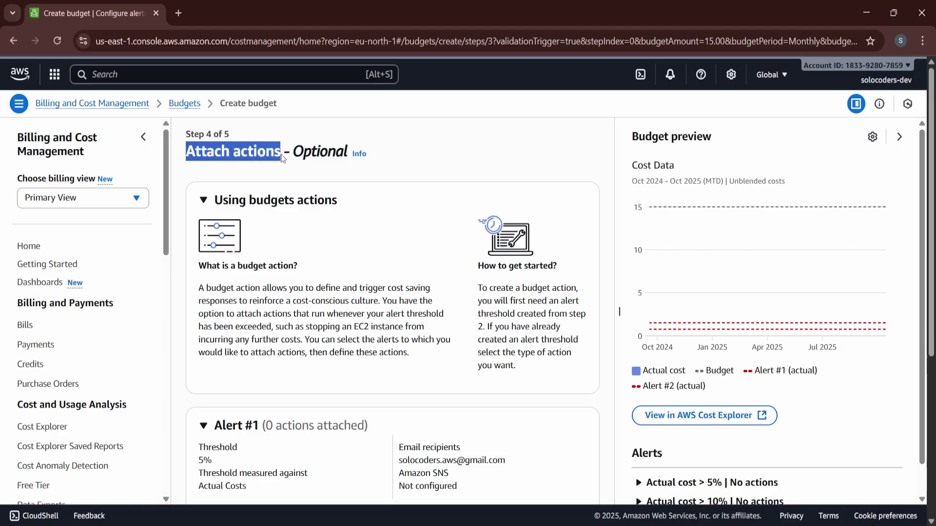
pyautogui.click(298, 172)
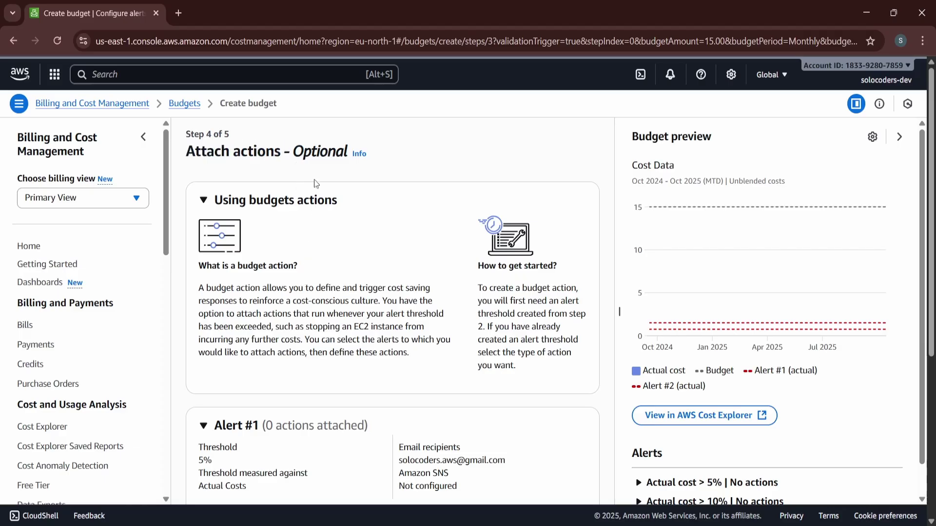
pyautogui.scroll(-2, 291, 271)
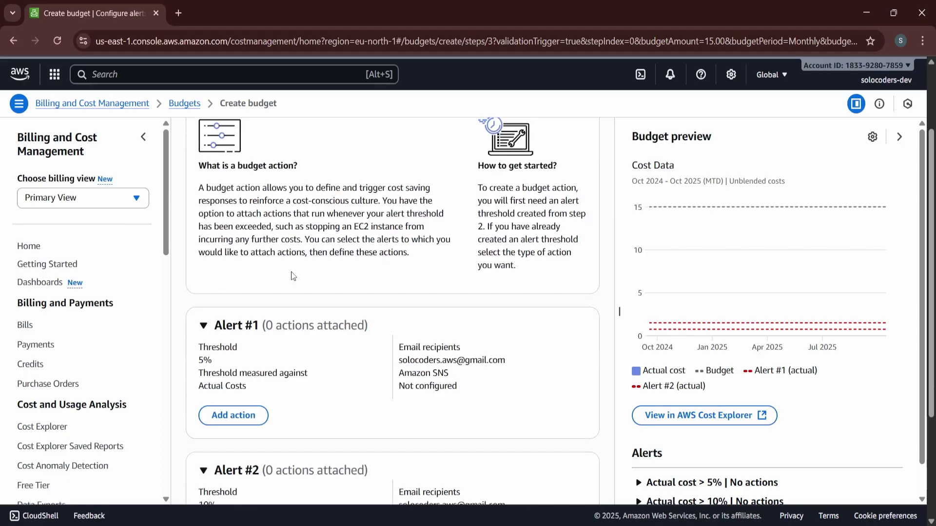
pyautogui.scroll(2, 291, 271)
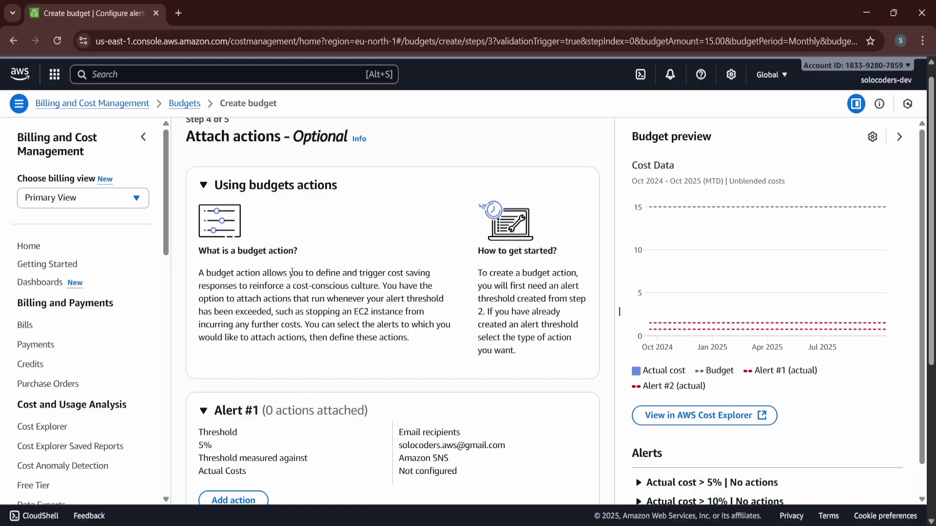
pyautogui.scroll(-5, 292, 271)
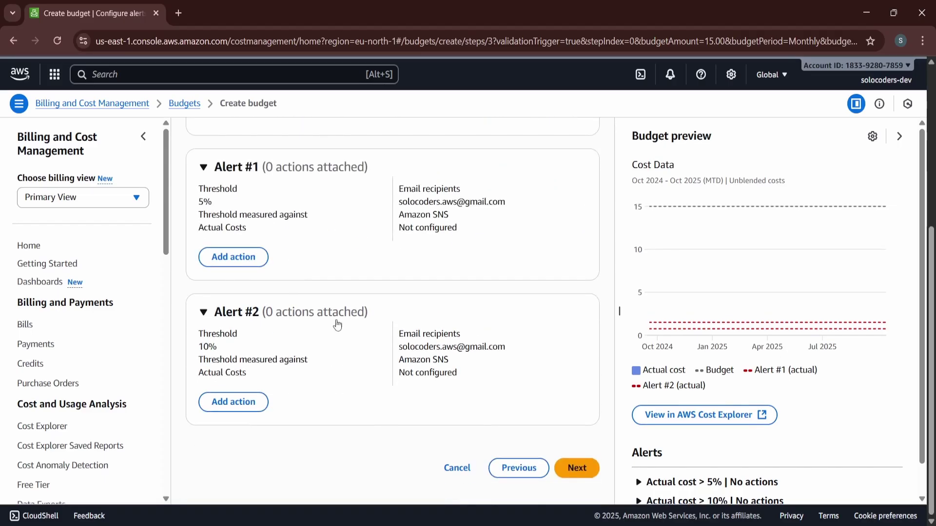
pyautogui.click(583, 469)
# Review the budget type, budget details, alert thresholds and actions, and create the my-aws-learning-budget budget
pyautogui.scroll(-1, 498, 268)
pyautogui.scroll(1, 498, 270)
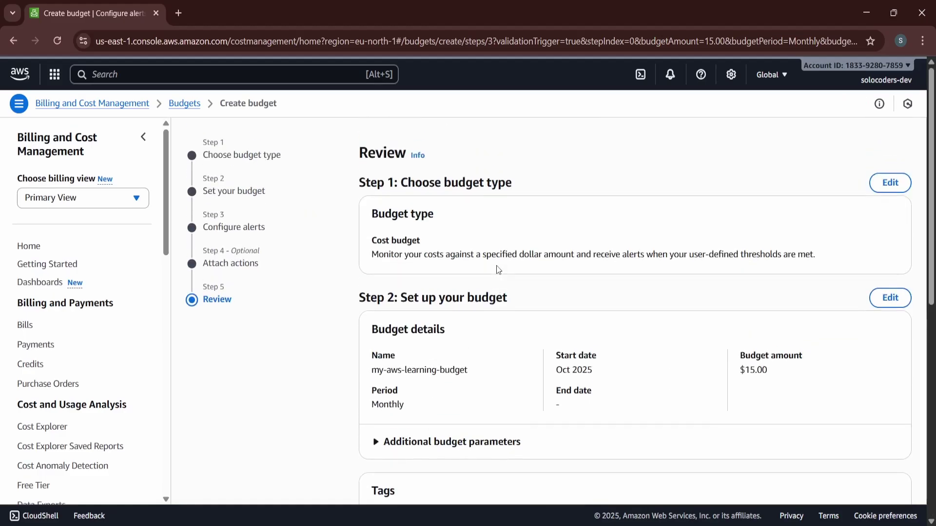
pyautogui.scroll(-1, 497, 270)
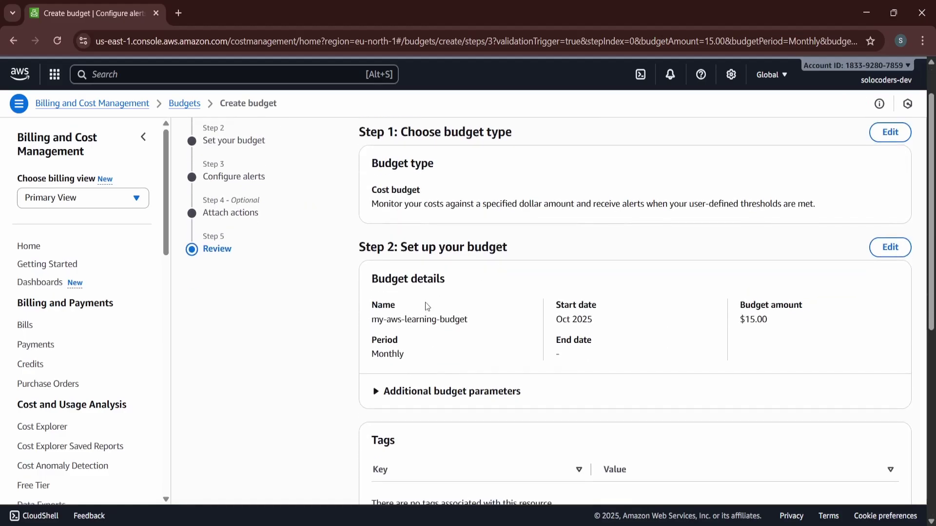
pyautogui.moveTo(373, 321); pyautogui.dragTo(484, 321)
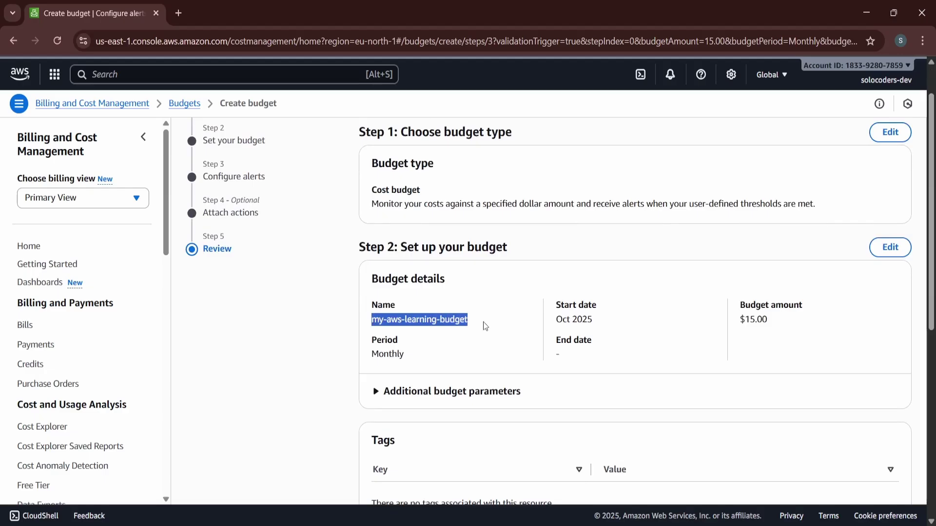
pyautogui.click(483, 322)
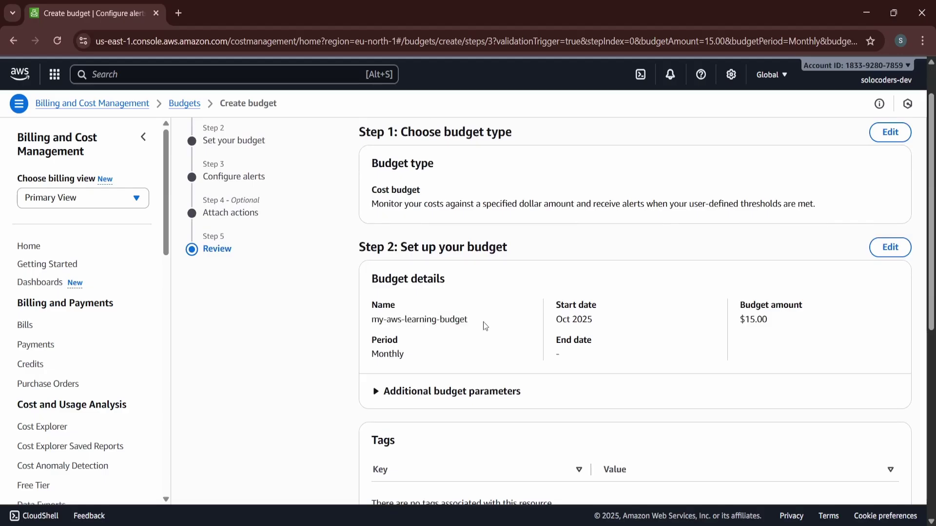
pyautogui.scroll(-1, 385, 338)
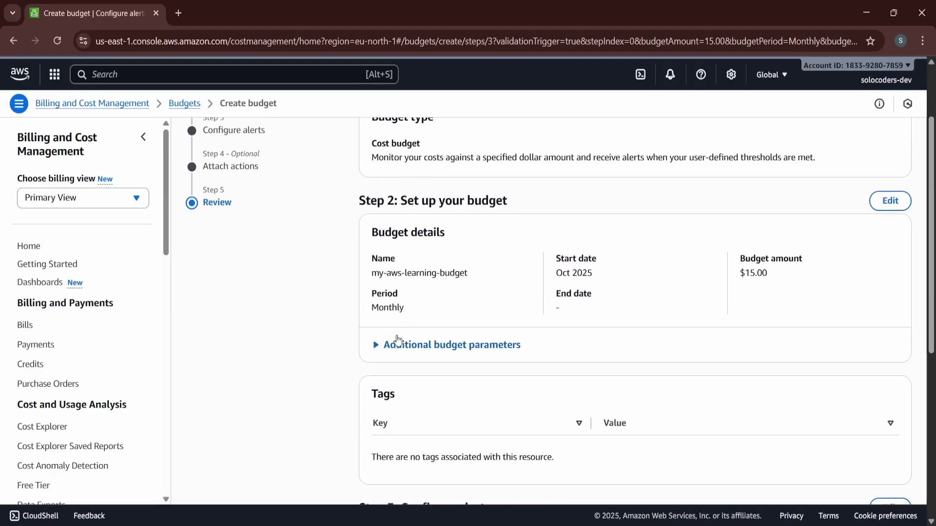
pyautogui.scroll(-2, 512, 368)
pyautogui.scroll(-4, 511, 368)
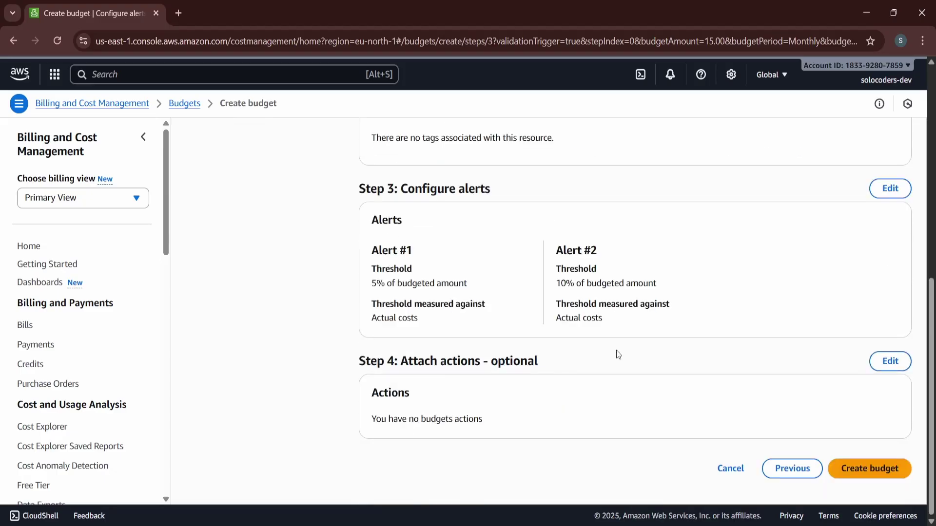
pyautogui.click(859, 468)
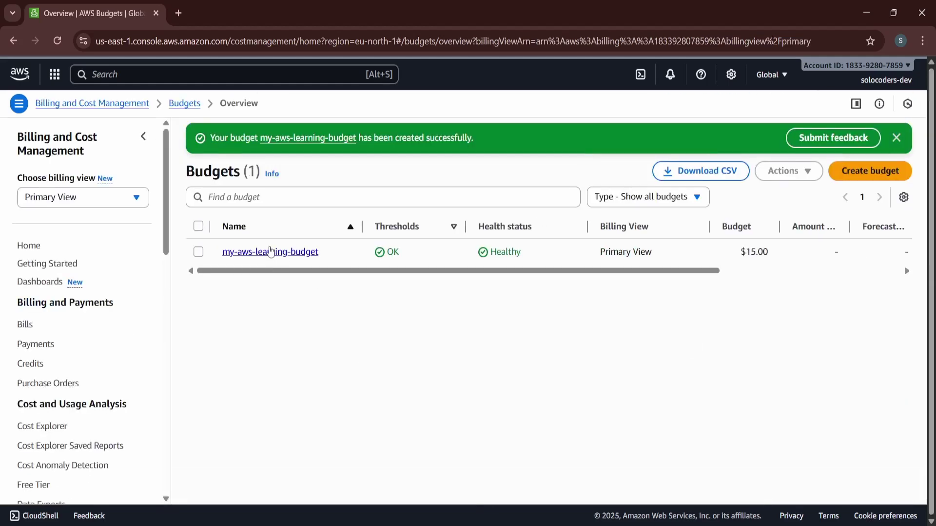
# Open the details of my-aws-learning-budget and examine its budget history chart and monthly costs history
pyautogui.click(273, 252)
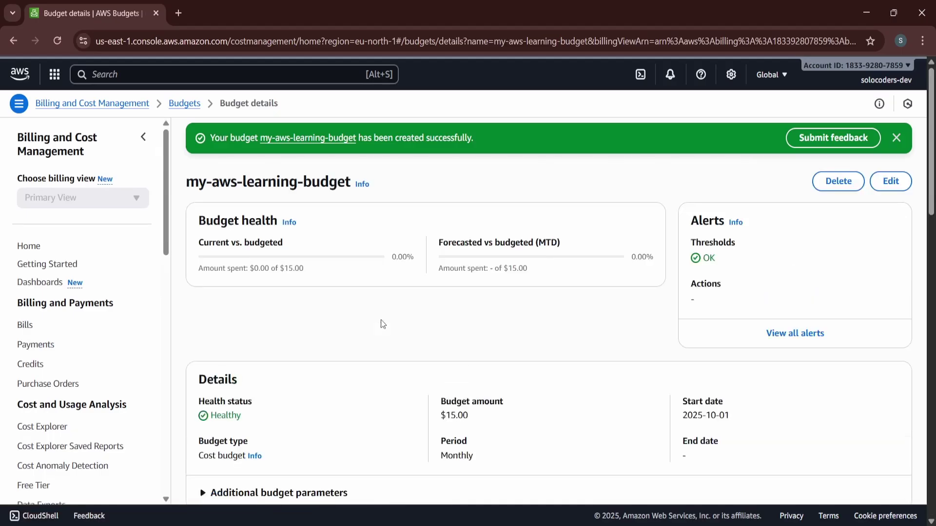
pyautogui.scroll(-1, 382, 324)
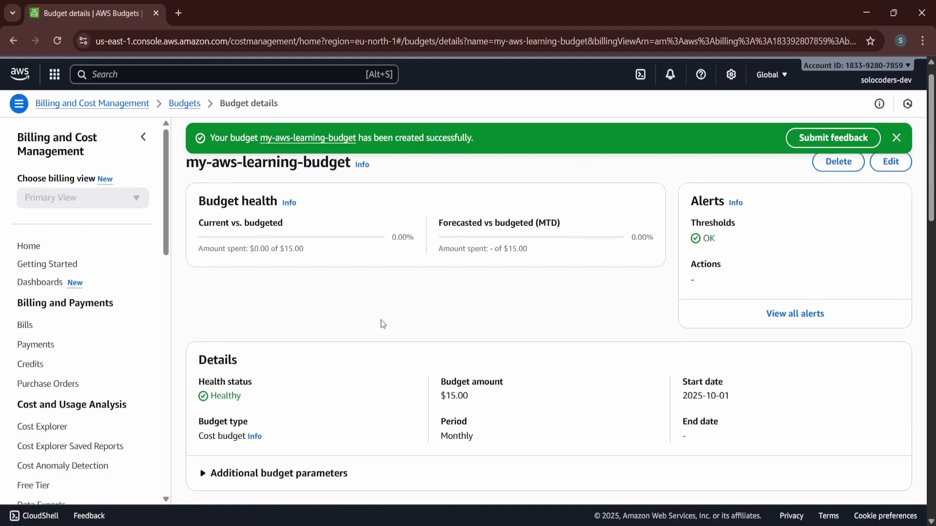
pyautogui.scroll(-5, 381, 320)
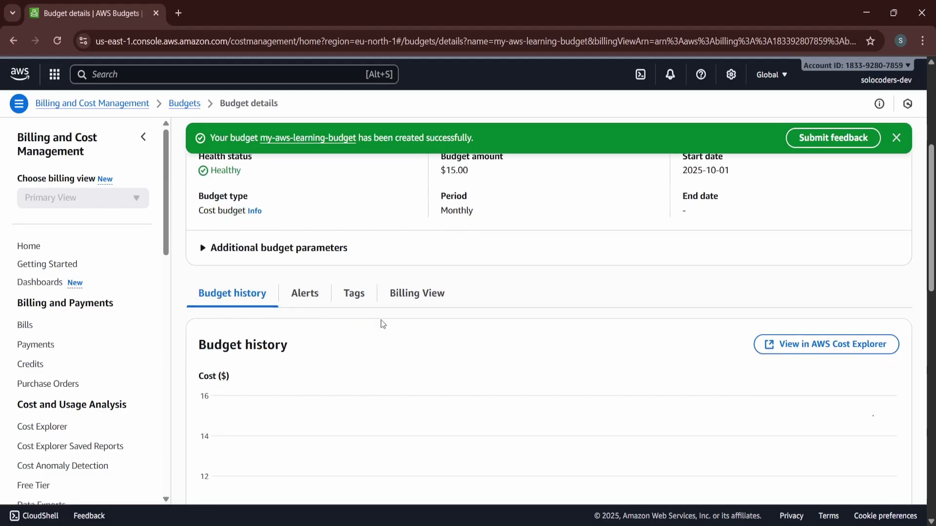
pyautogui.scroll(-10, 347, 392)
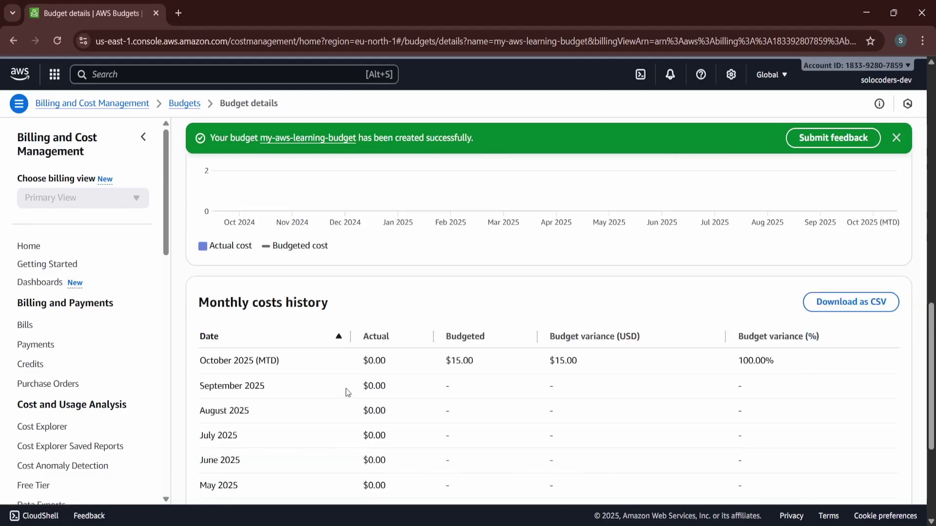
pyautogui.scroll(2, 348, 392)
pyautogui.scroll(-2, 394, 341)
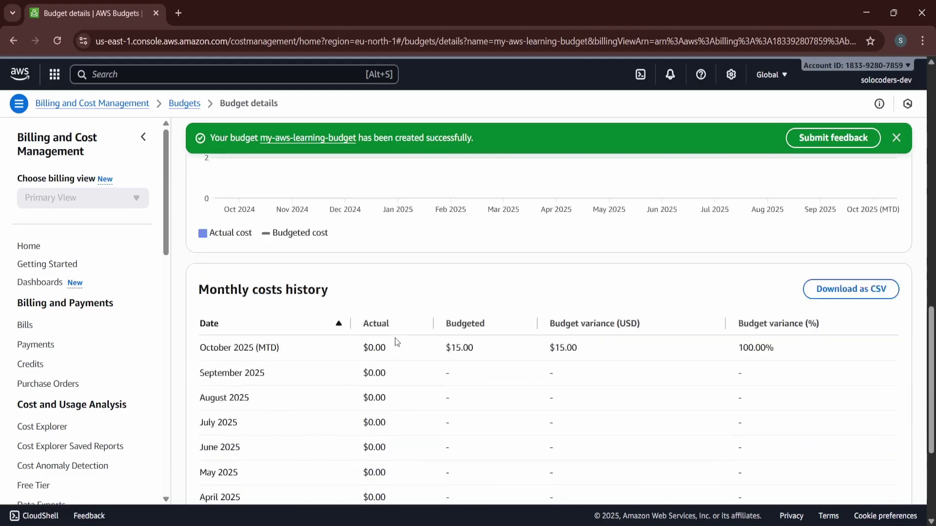
pyautogui.scroll(-2, 395, 341)
pyautogui.scroll(-2, 321, 339)
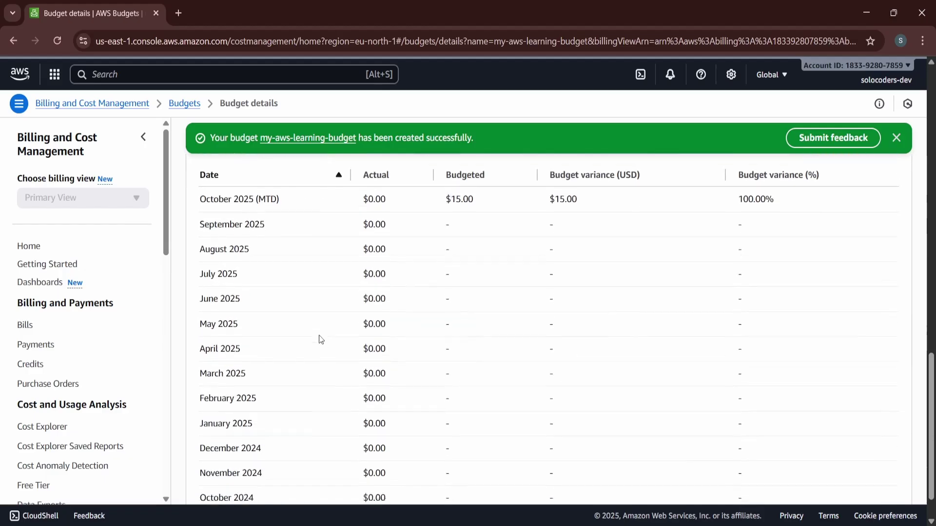
pyautogui.scroll(-2, 320, 339)
pyautogui.scroll(8, 320, 339)
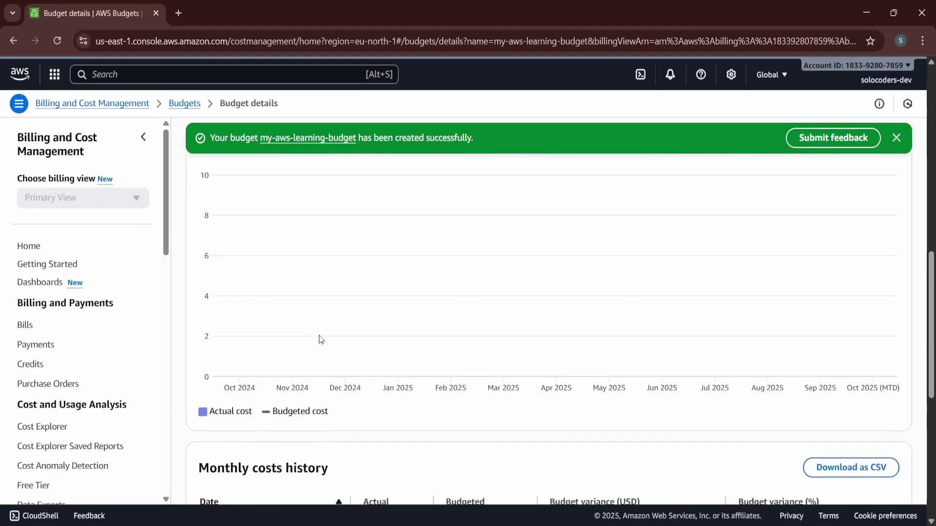
pyautogui.scroll(10, 320, 339)
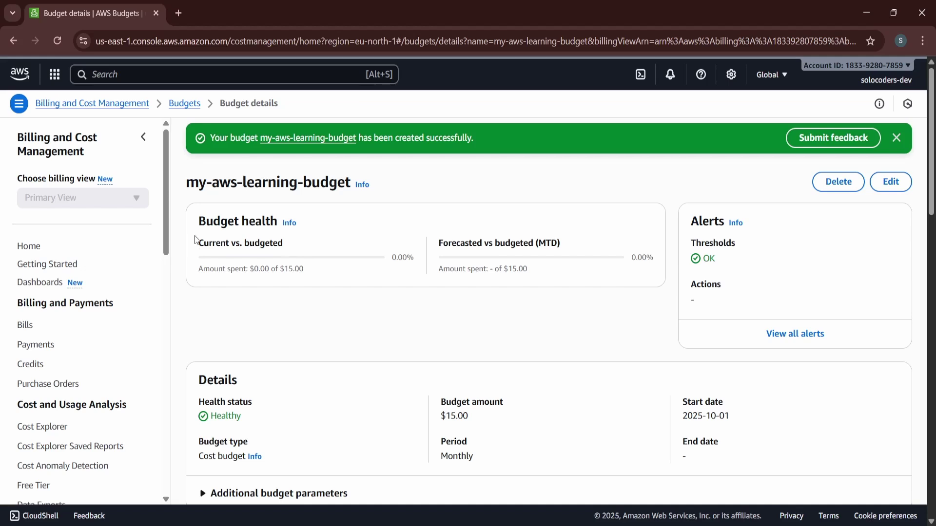
# Examine the budget's current and forecasted spending against the budgeted amount, its alert thresholds and its details
pyautogui.moveTo(197, 241); pyautogui.dragTo(302, 247)
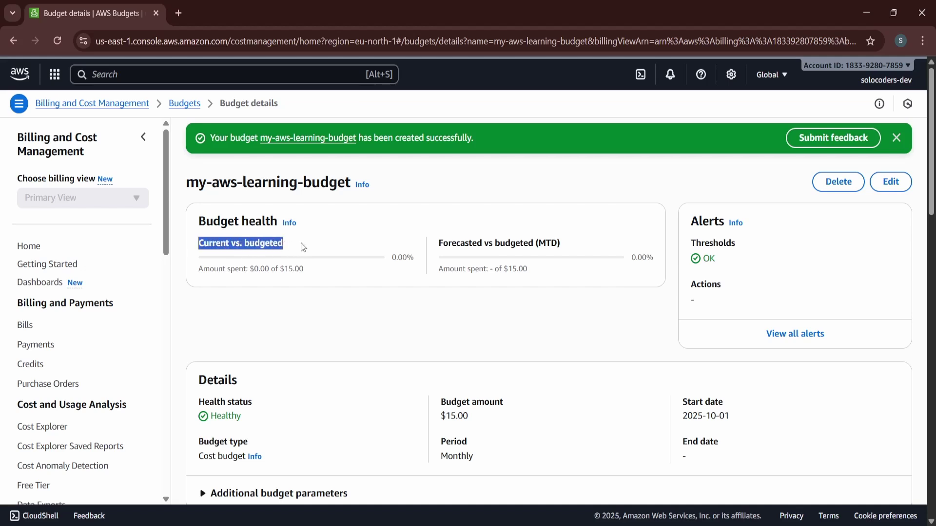
pyautogui.click(301, 242)
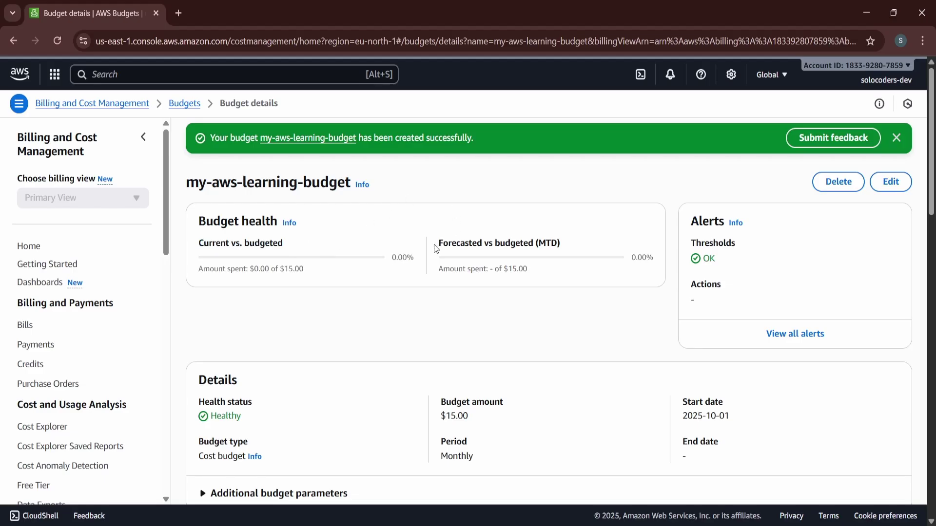
pyautogui.moveTo(436, 249); pyautogui.dragTo(561, 244)
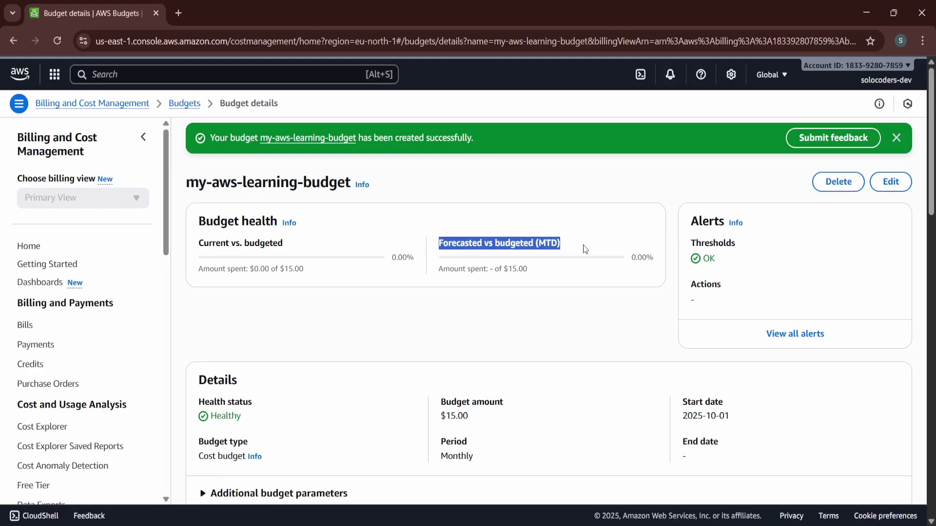
pyautogui.click(583, 246)
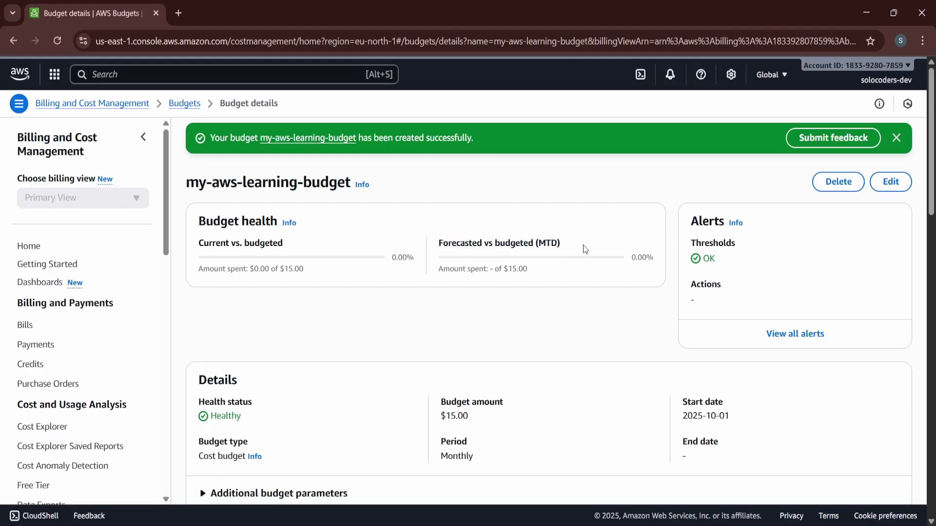
pyautogui.scroll(-1, 585, 249)
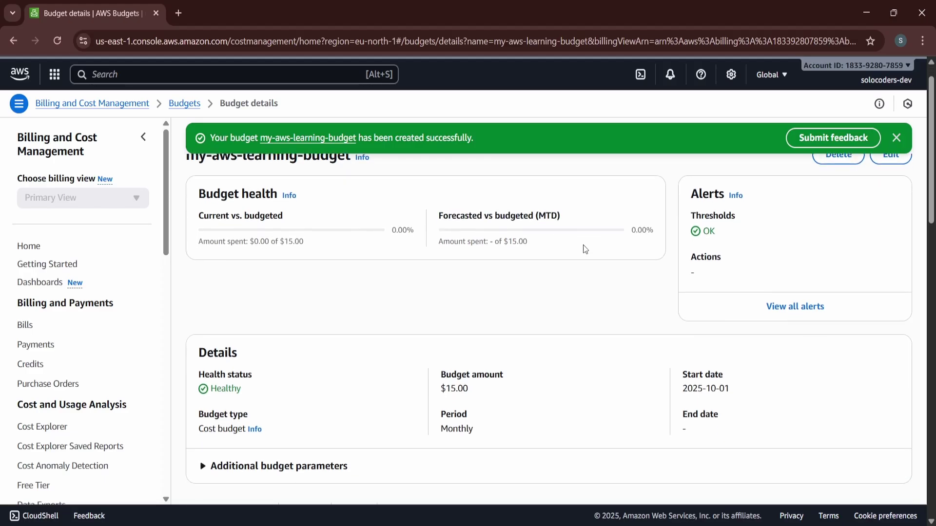
pyautogui.scroll(-2, 585, 249)
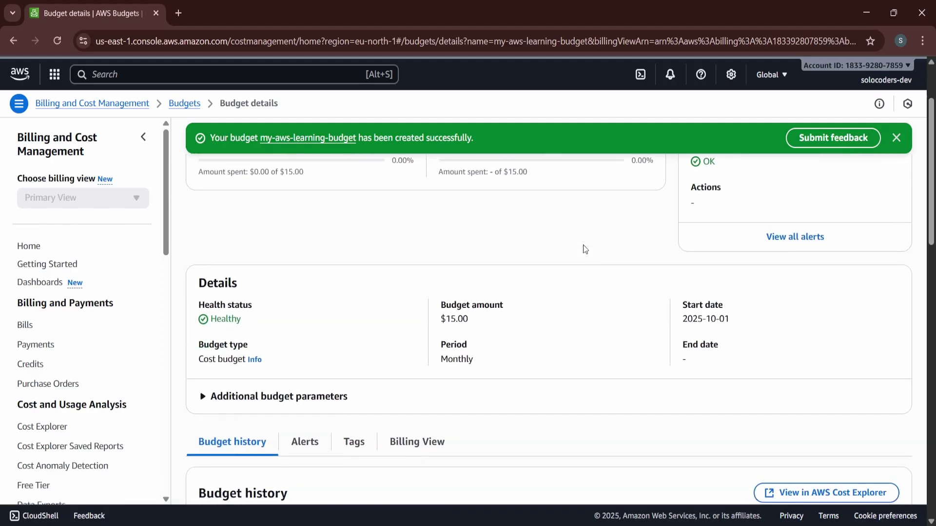
pyautogui.scroll(3, 584, 249)
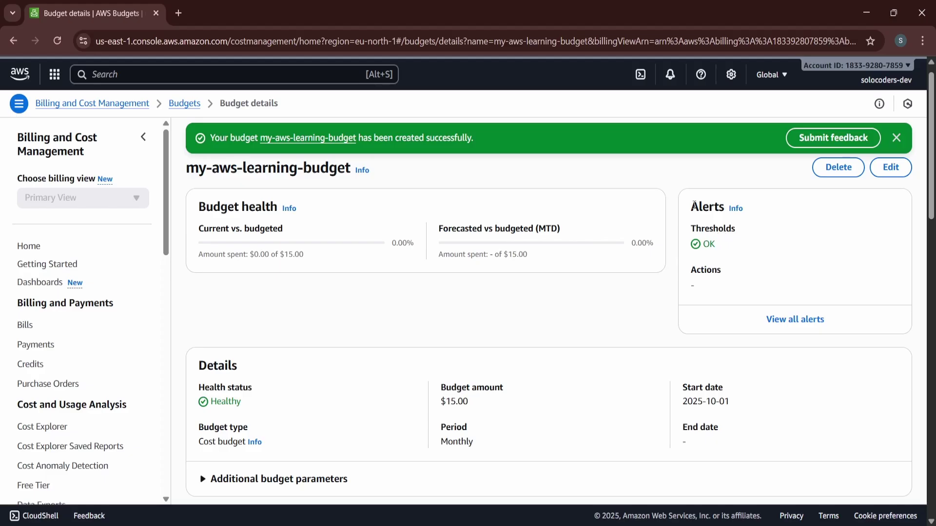
pyautogui.moveTo(694, 205); pyautogui.dragTo(716, 240)
pyautogui.click(717, 241)
pyautogui.click(713, 288)
pyautogui.scroll(-1, 562, 321)
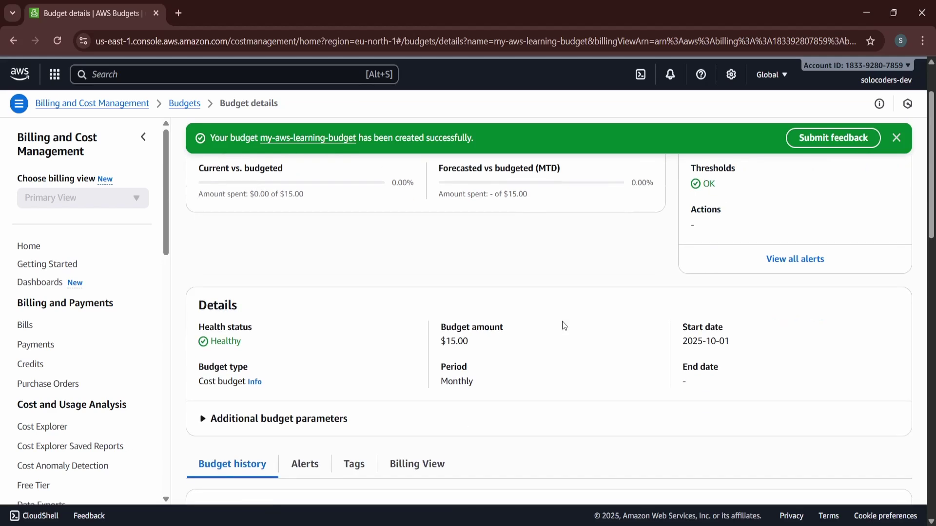
pyautogui.scroll(2, 563, 320)
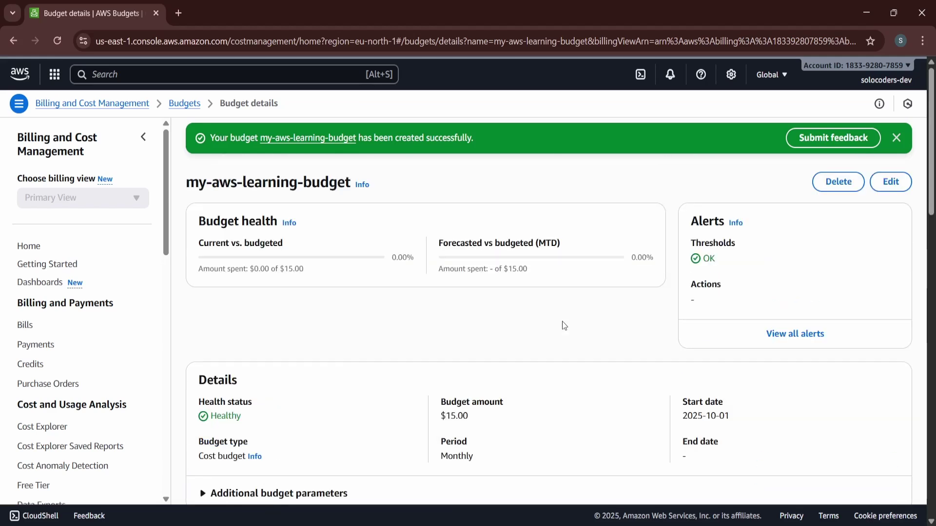